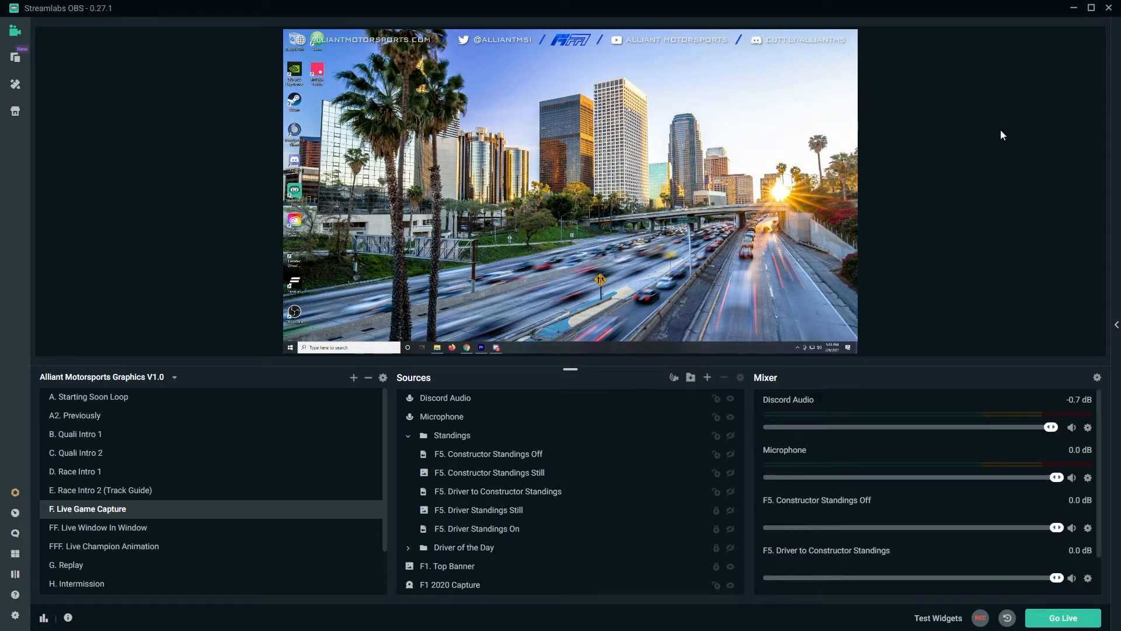
# Step: Expand the Standings folder in the F. Live Game Capture scene and look over its F5 standings sources
pyautogui.click(408, 436)
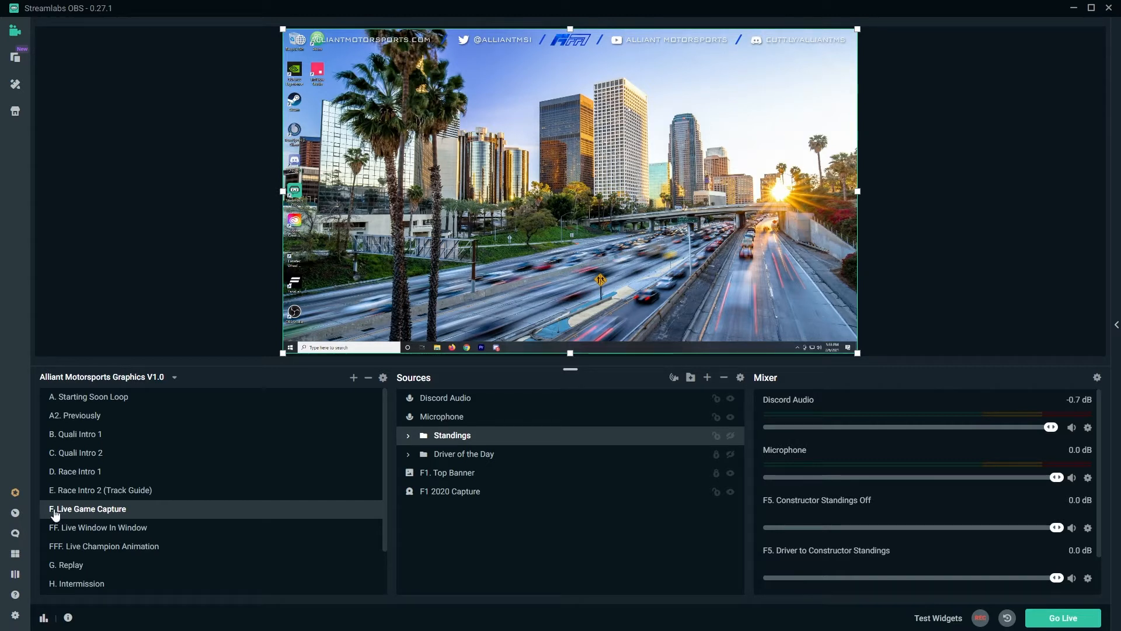
pyautogui.click(124, 512)
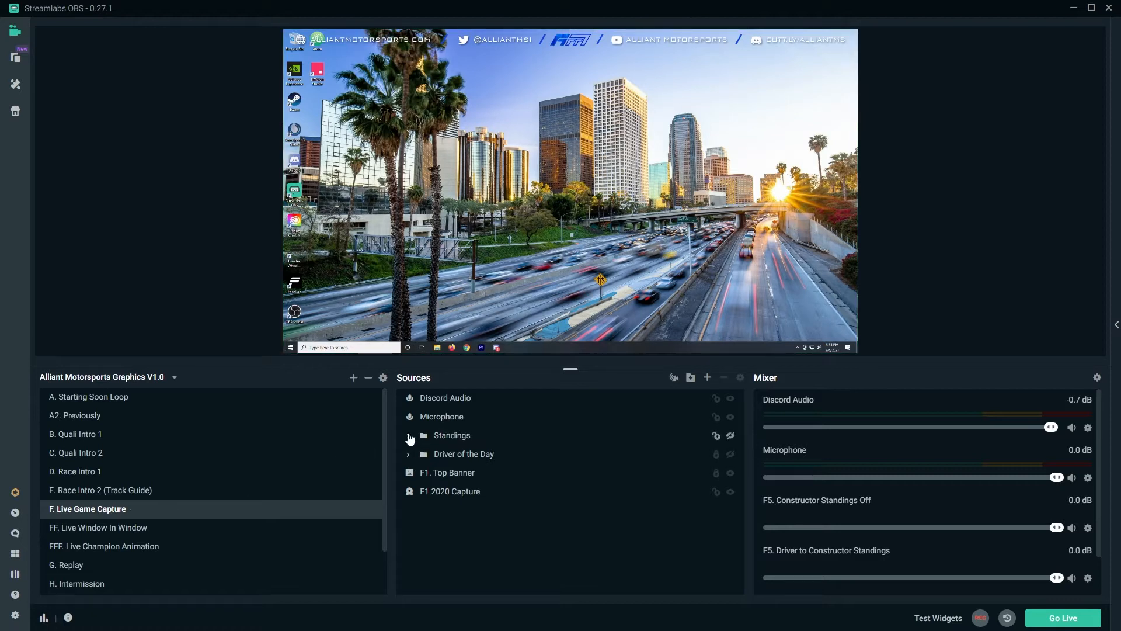
pyautogui.click(409, 438)
pyautogui.click(454, 460)
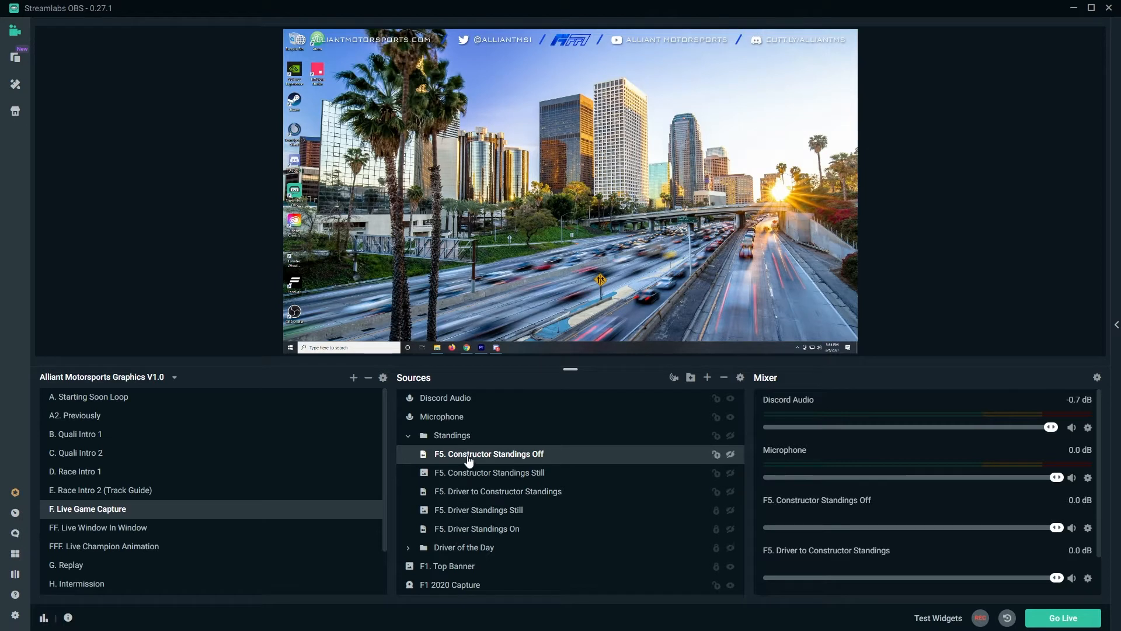
pyautogui.click(498, 530)
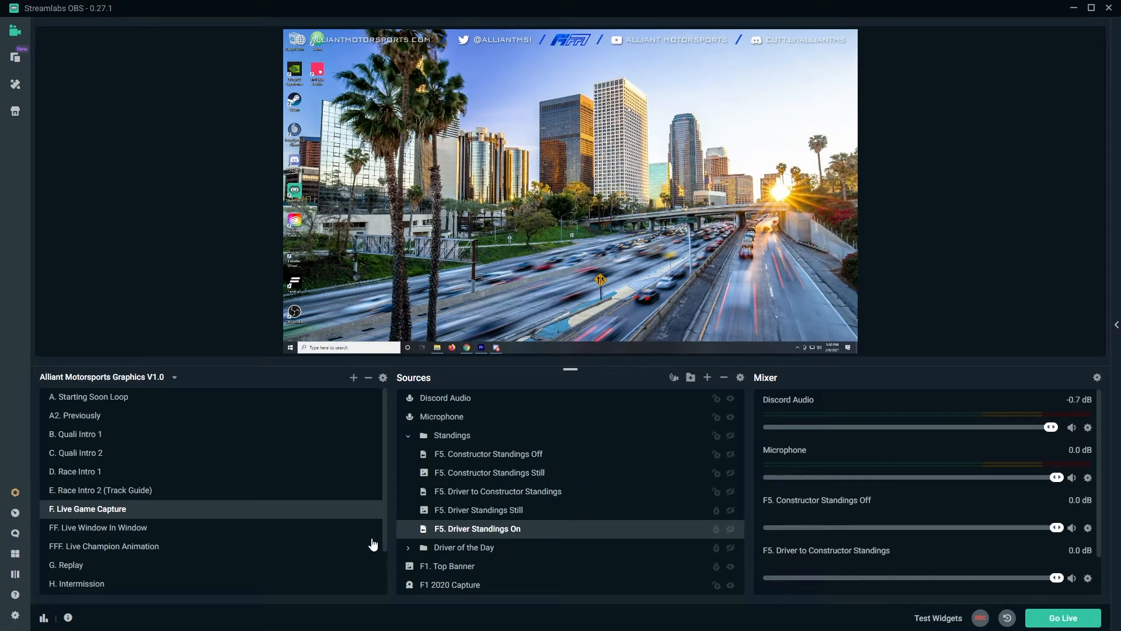
# Step: Review the show and hide hotkeys assigned to the F5 standings sources of the F. Live Game Capture scene
pyautogui.click(15, 615)
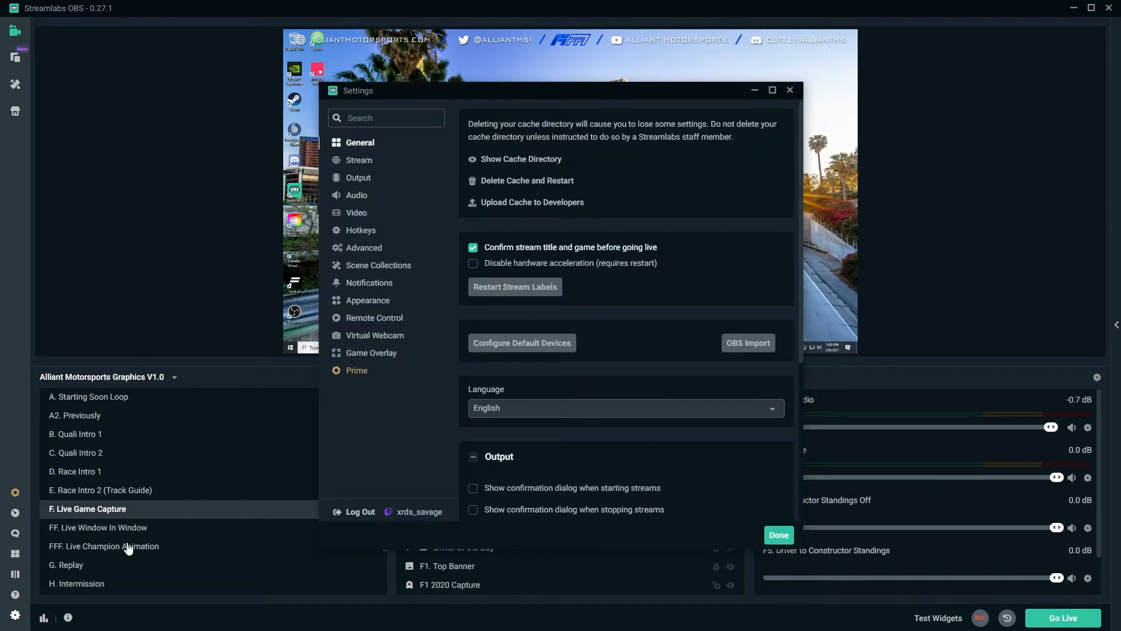
pyautogui.click(360, 232)
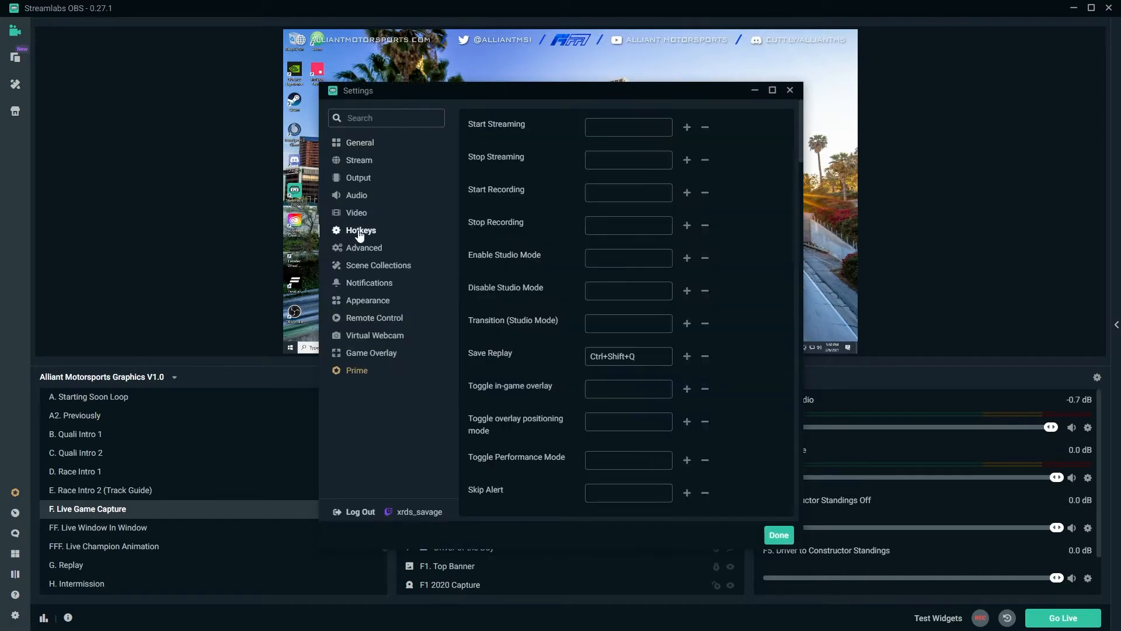
pyautogui.scroll(-8, 520, 295)
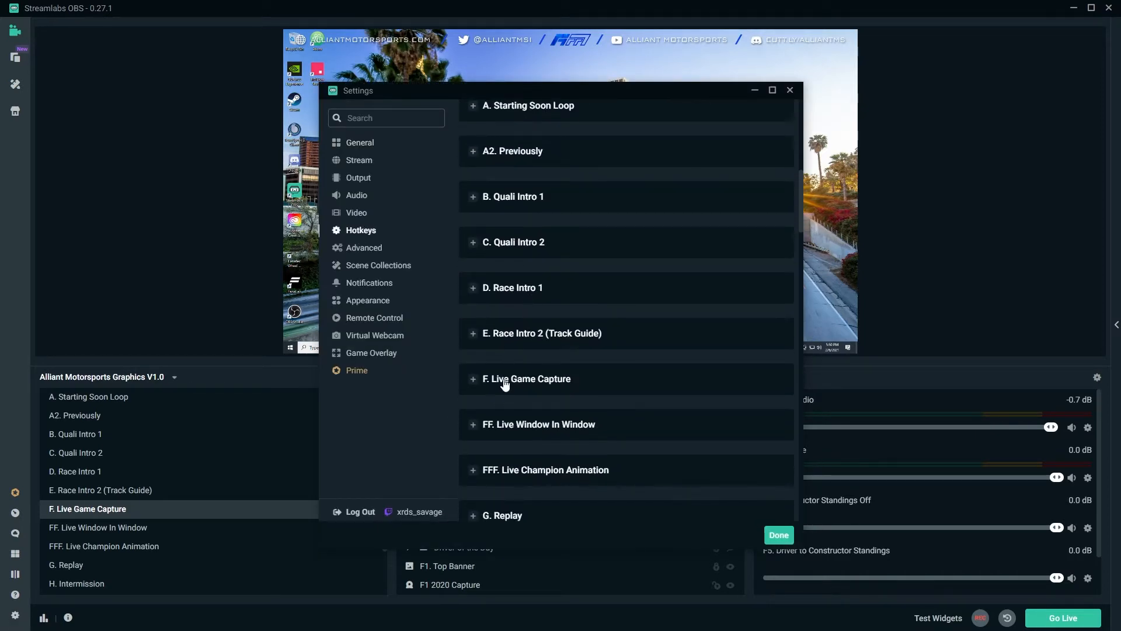
pyautogui.click(505, 384)
pyautogui.scroll(-5, 539, 367)
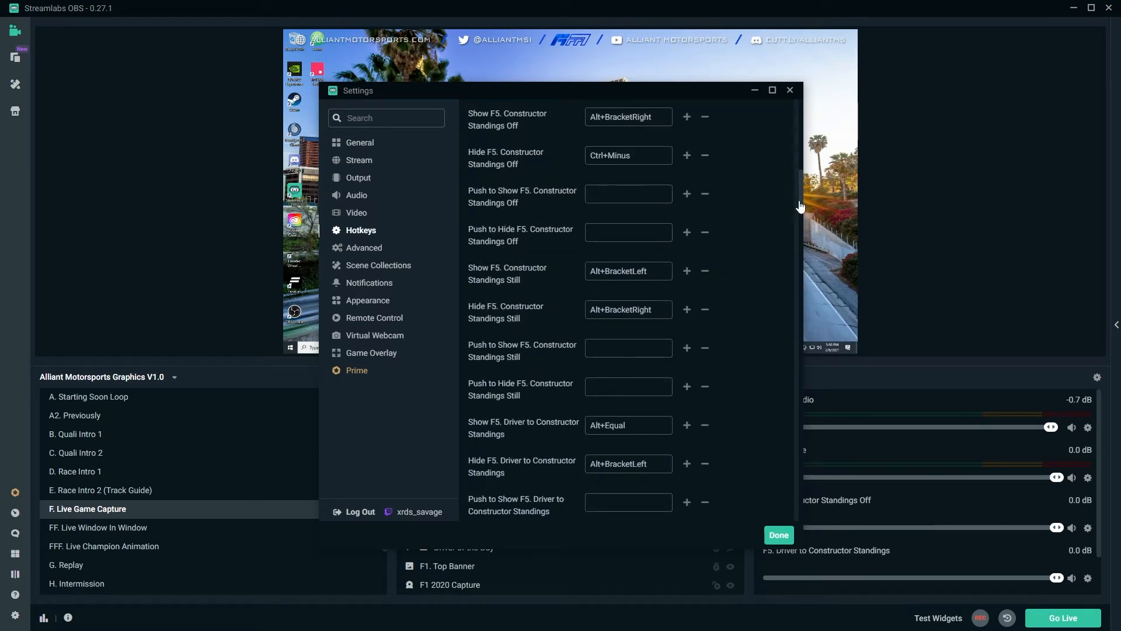
pyautogui.scroll(1, 799, 201)
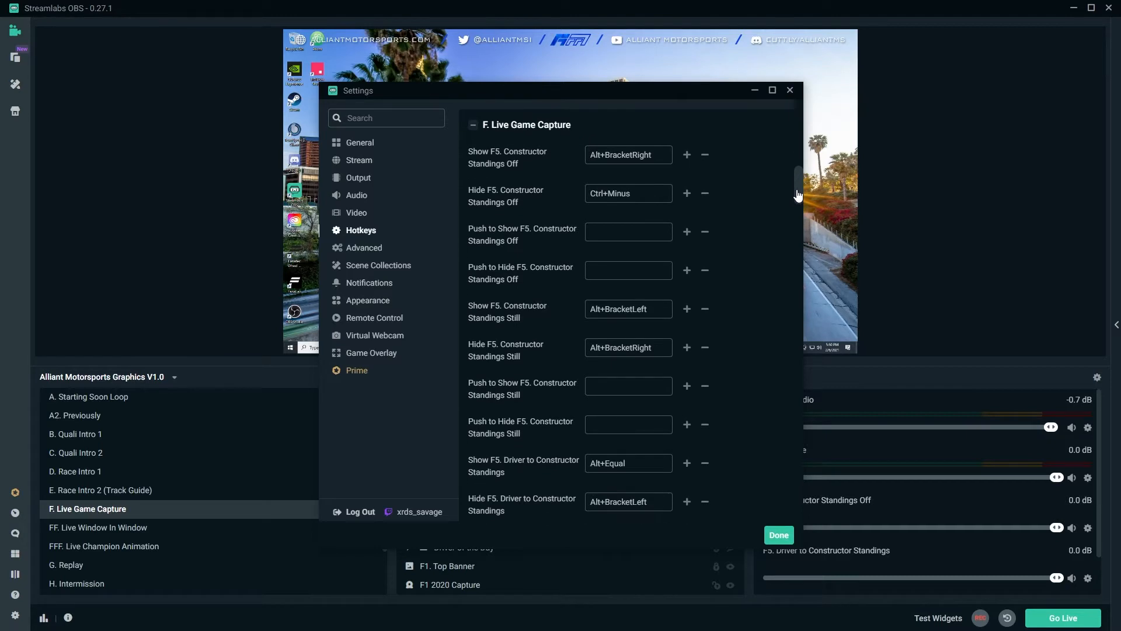
pyautogui.moveTo(798, 194); pyautogui.dragTo(805, 238)
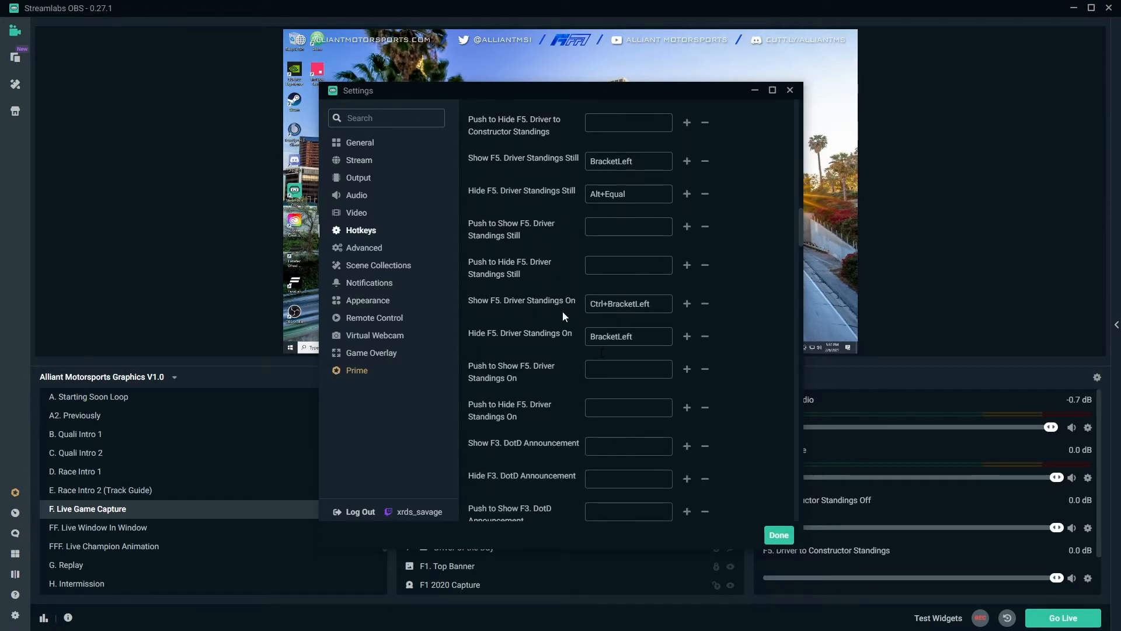
pyautogui.scroll(4, 631, 309)
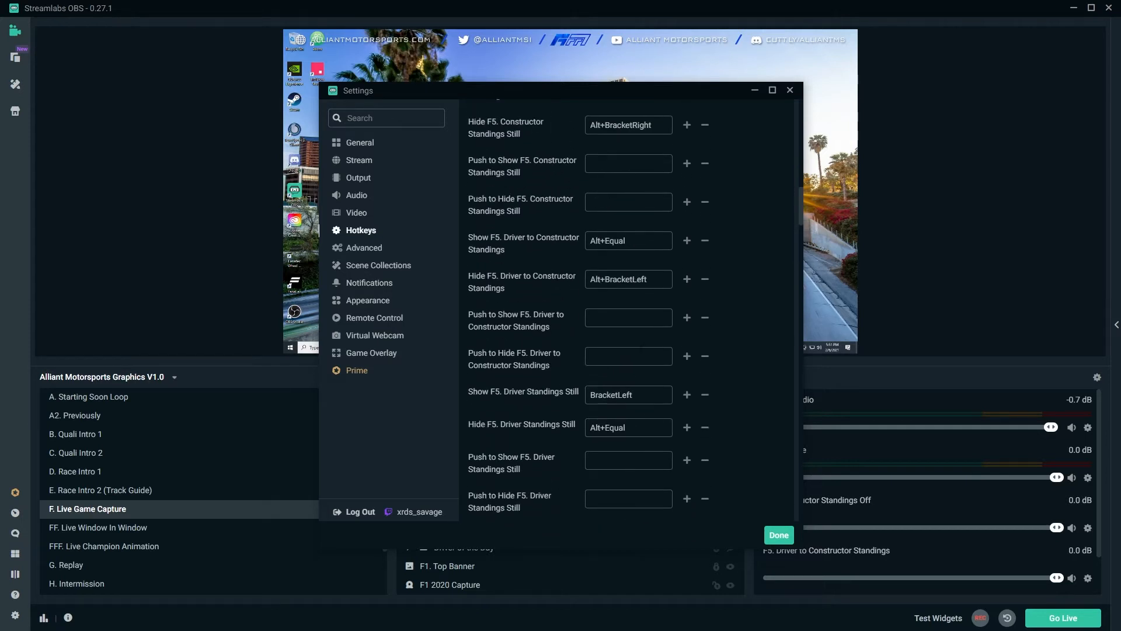
pyautogui.scroll(4, 627, 310)
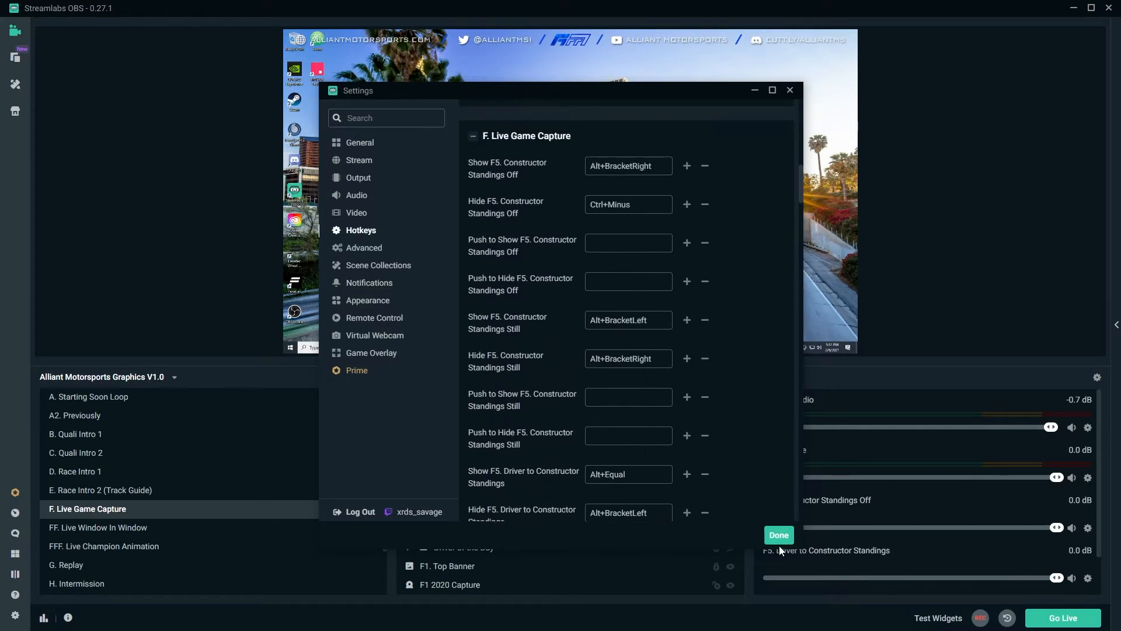
pyautogui.click(779, 535)
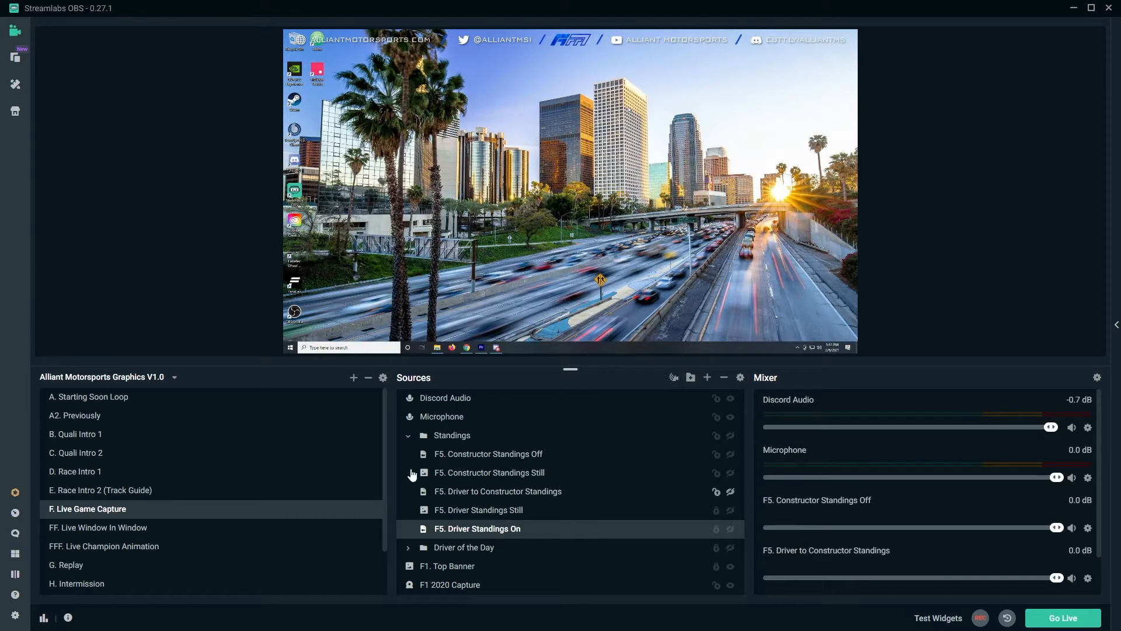
pyautogui.click(484, 454)
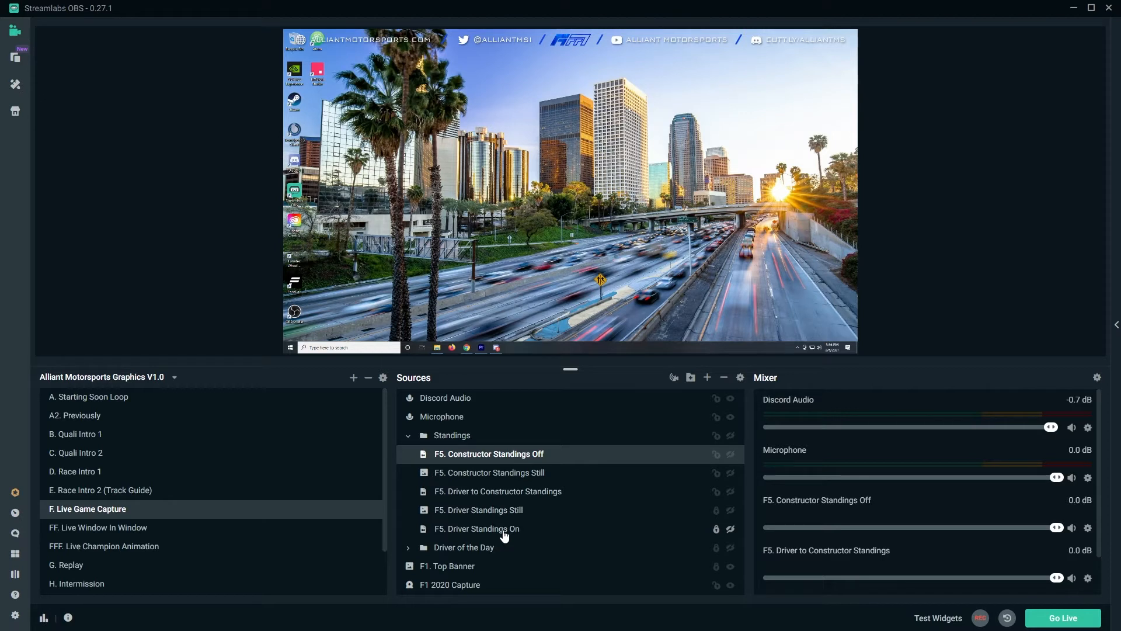
pyautogui.click(505, 532)
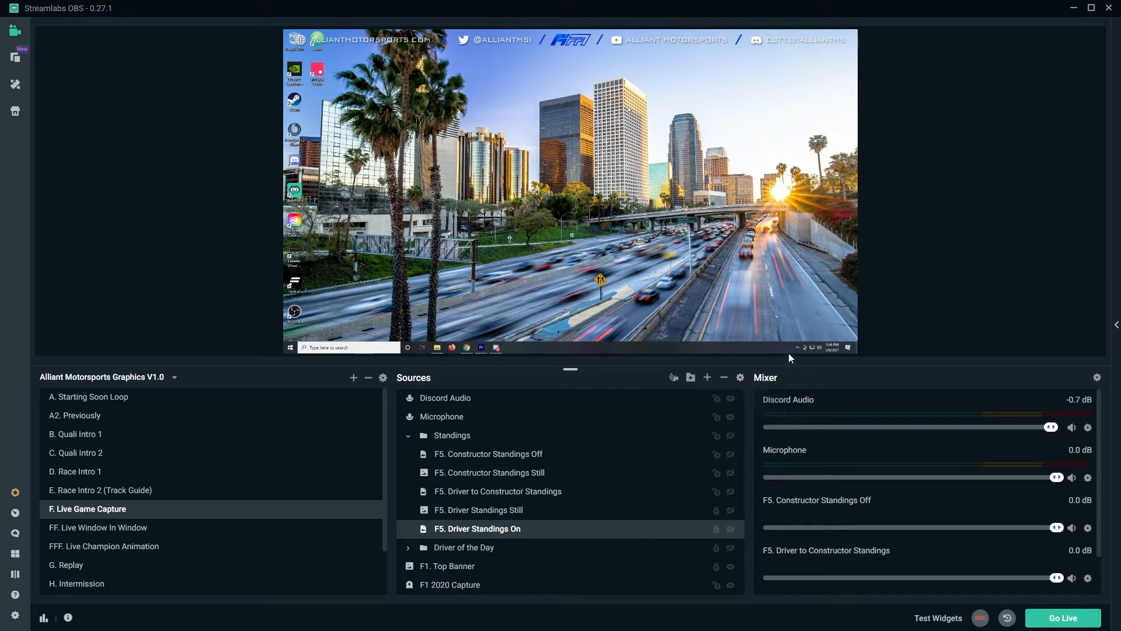
pyautogui.click(741, 378)
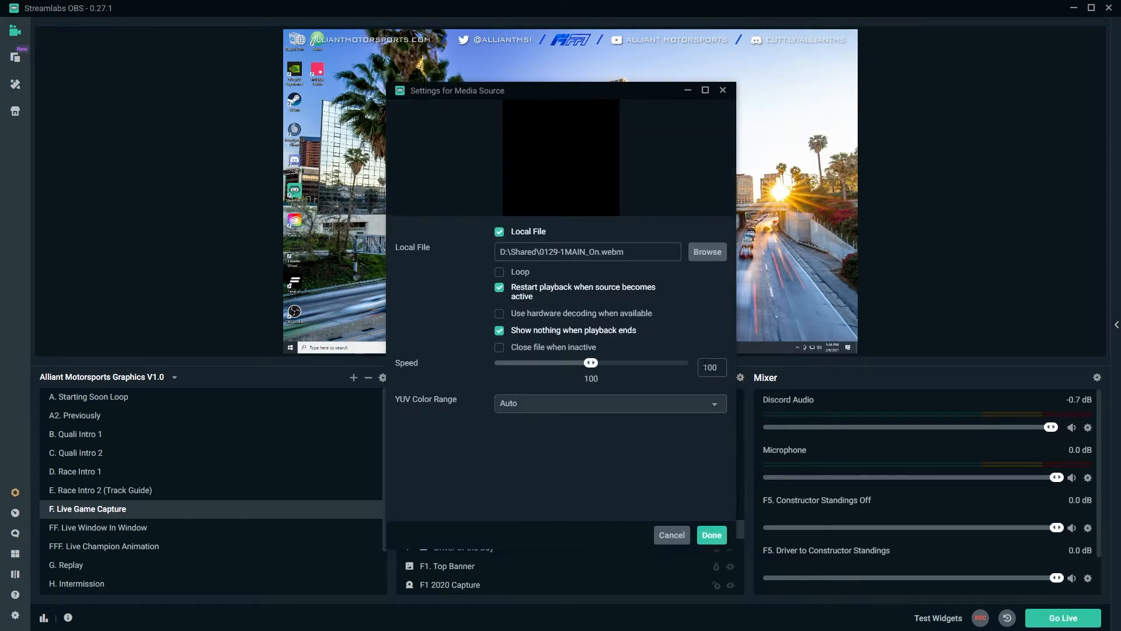
pyautogui.click(714, 257)
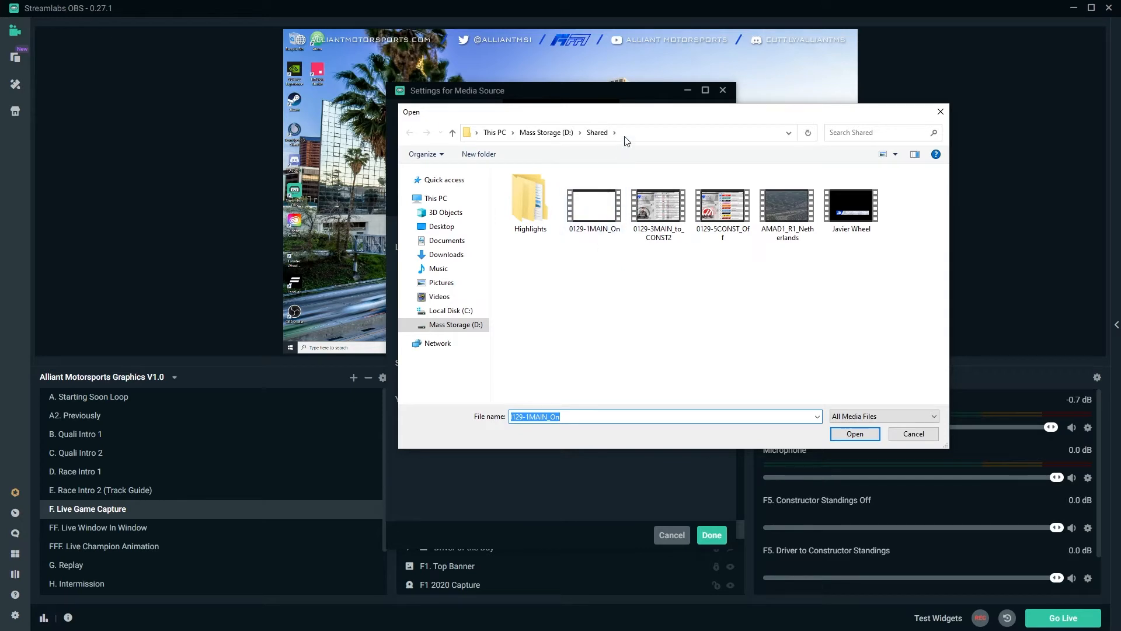
pyautogui.click(914, 435)
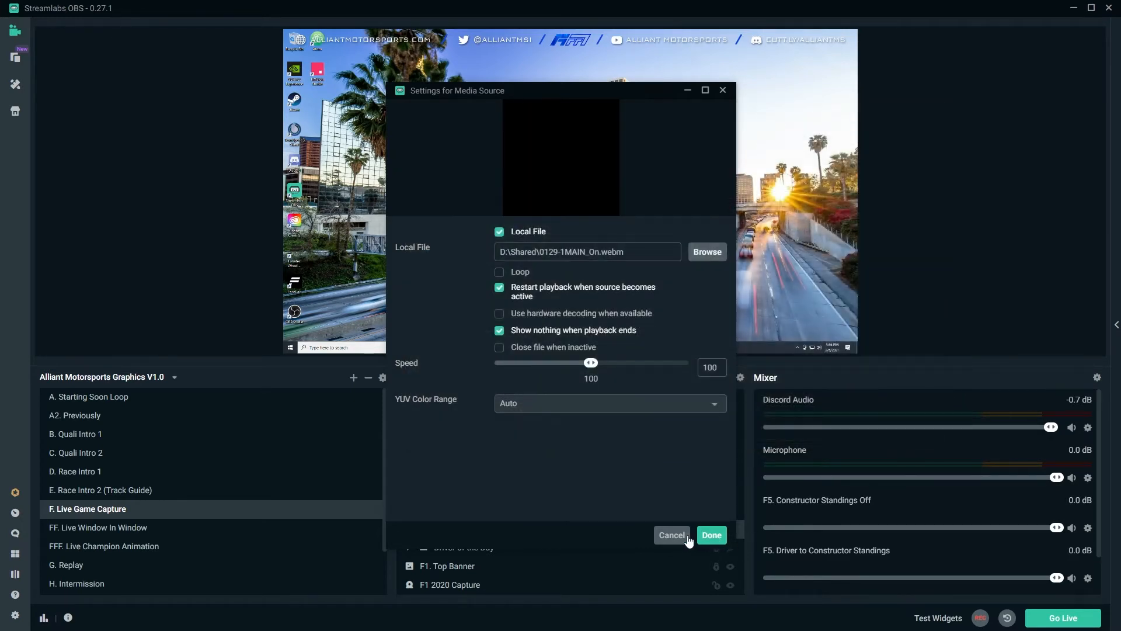
pyautogui.click(670, 538)
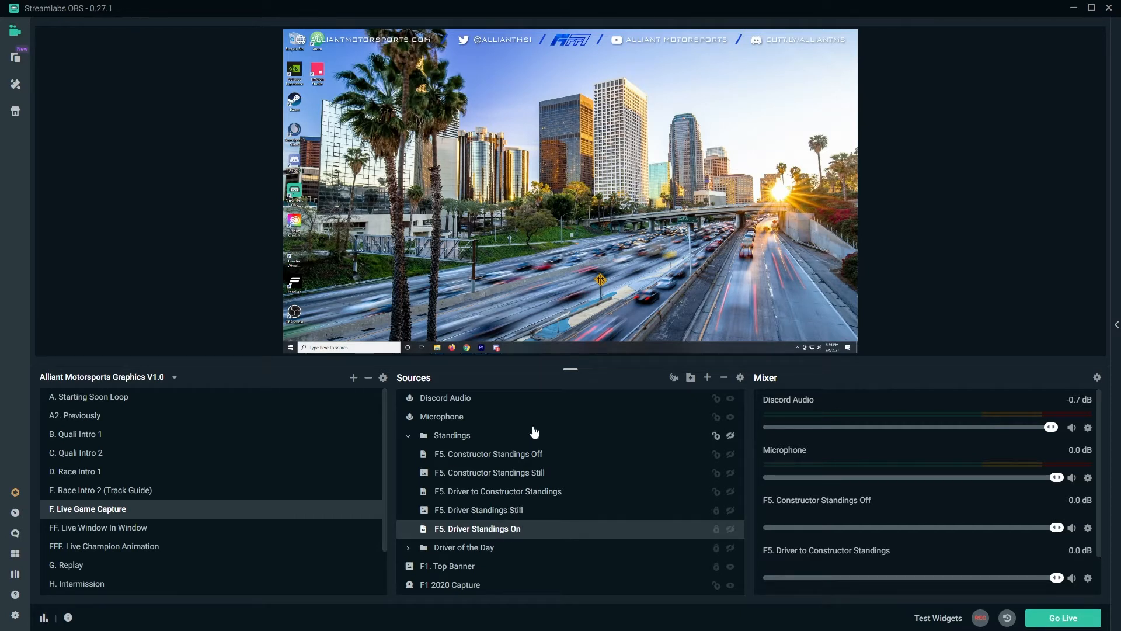
# Step: Load 0129-1MAIN_On from the Shared folder on drive D as the local file of the F5. Driver Standings On source
pyautogui.click(740, 378)
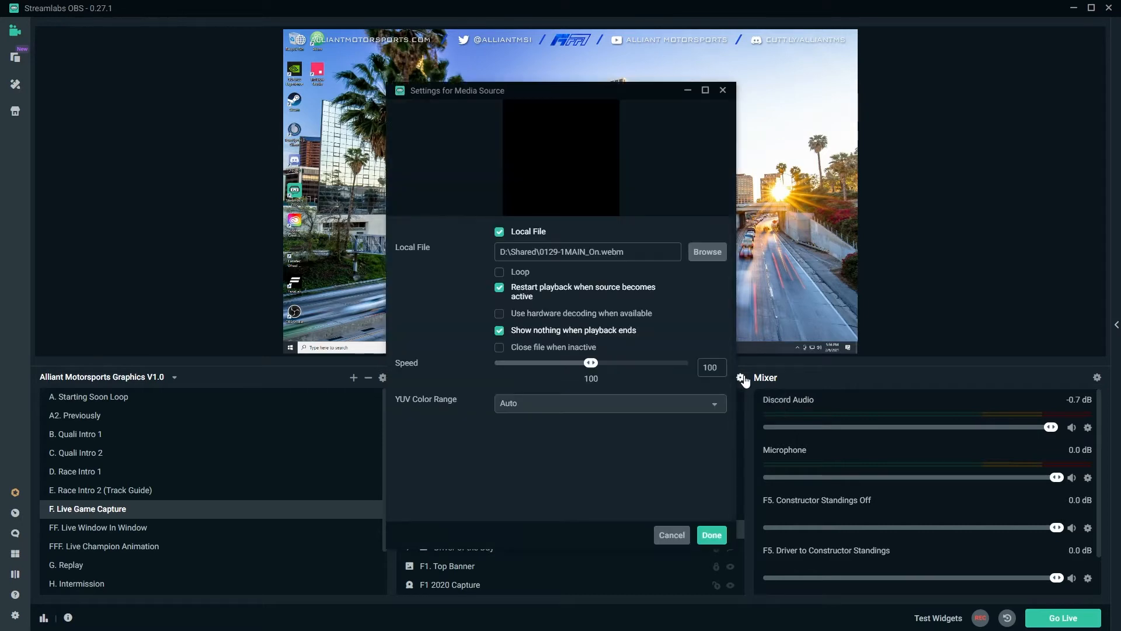
pyautogui.click(707, 252)
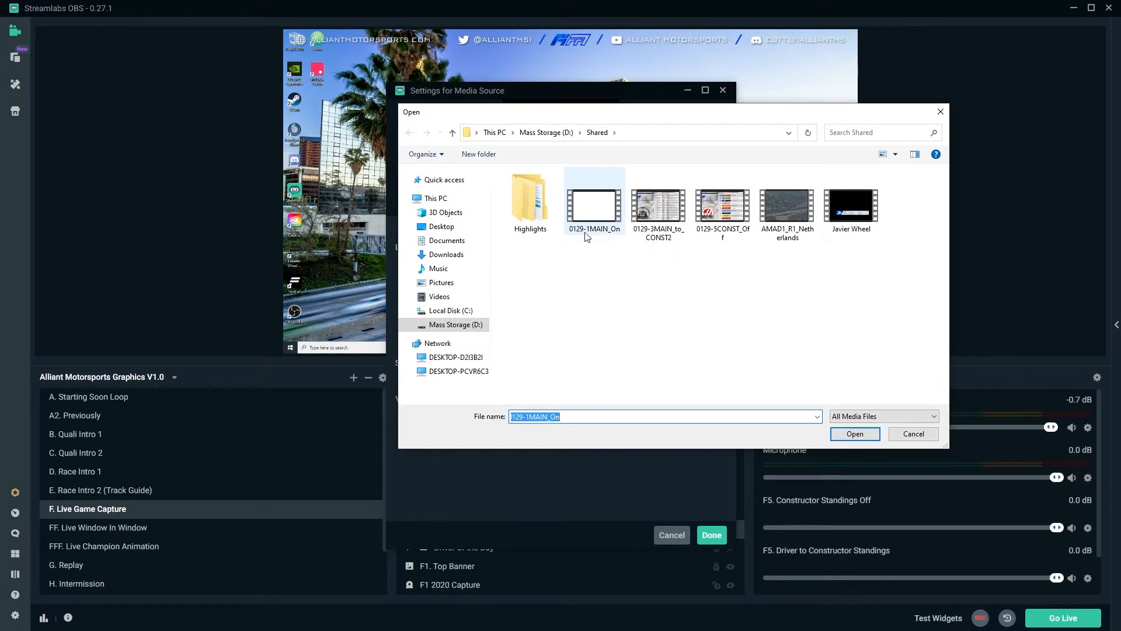
pyautogui.click(616, 233)
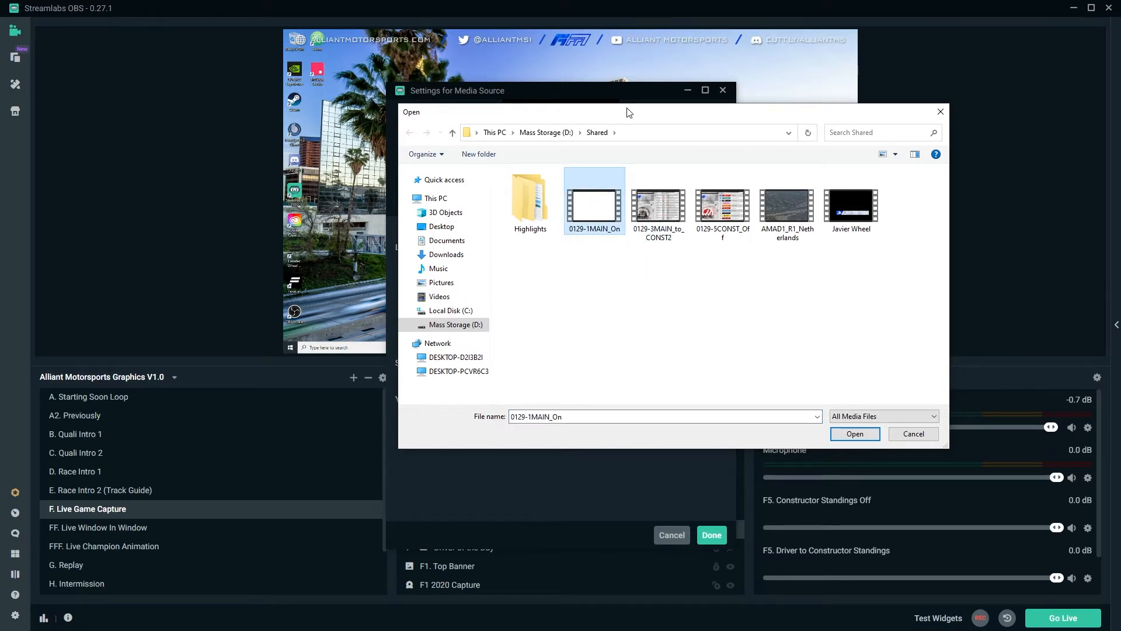
pyautogui.moveTo(628, 113); pyautogui.dragTo(741, 100)
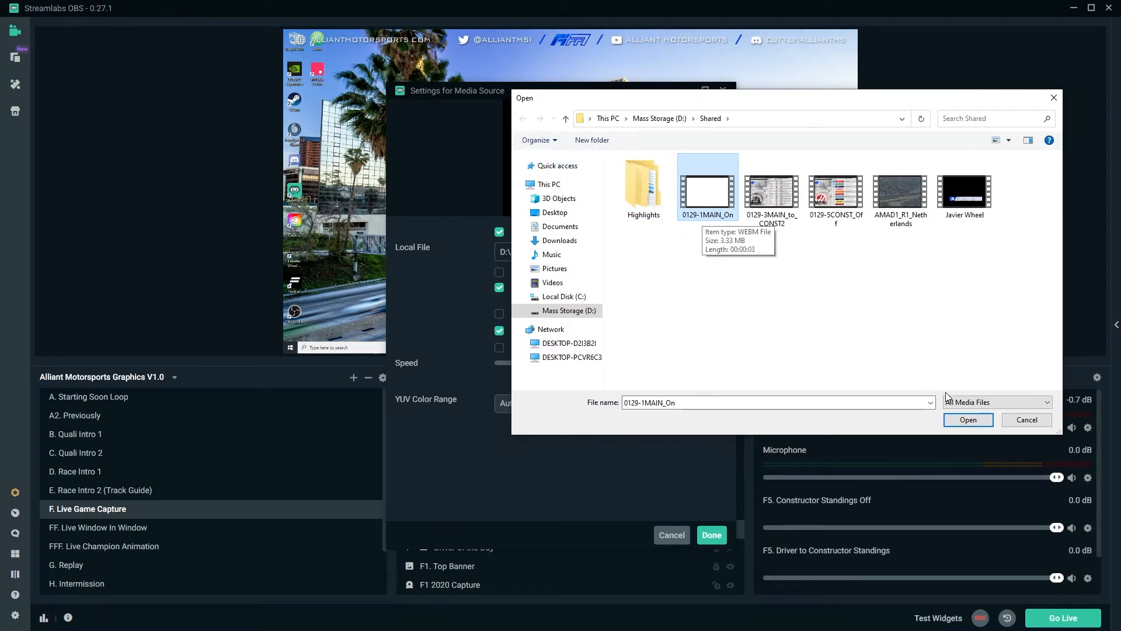
pyautogui.click(967, 419)
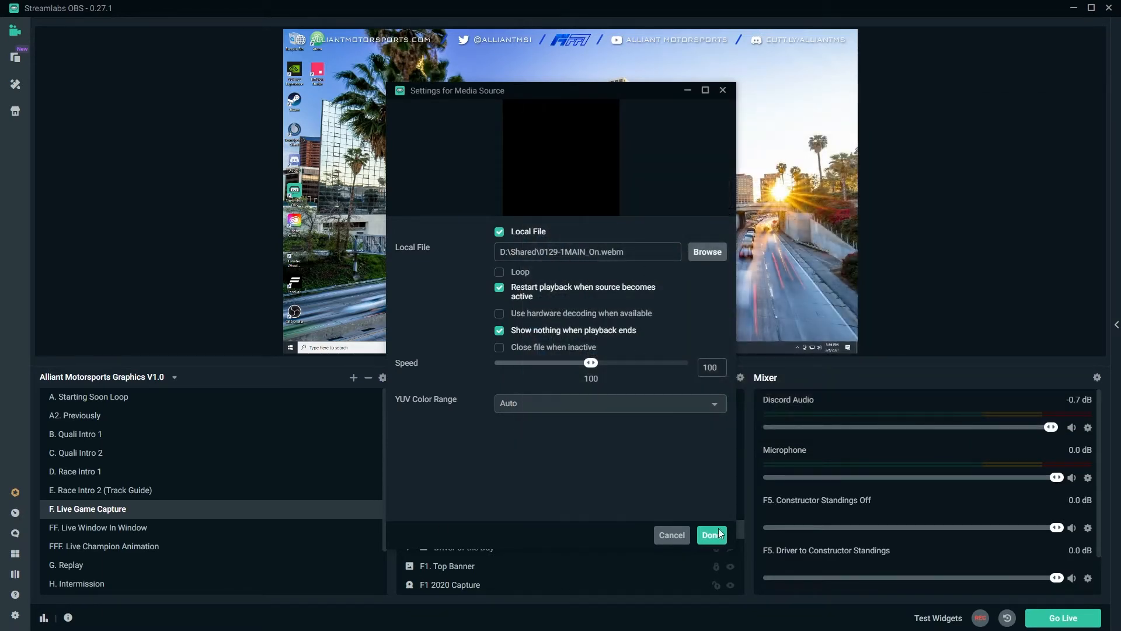
pyautogui.click(711, 534)
# Step: Load 0129-2MAIN_Still0 from the Shared folder as the image file of the F5. Driver Standings Still source
pyautogui.click(473, 511)
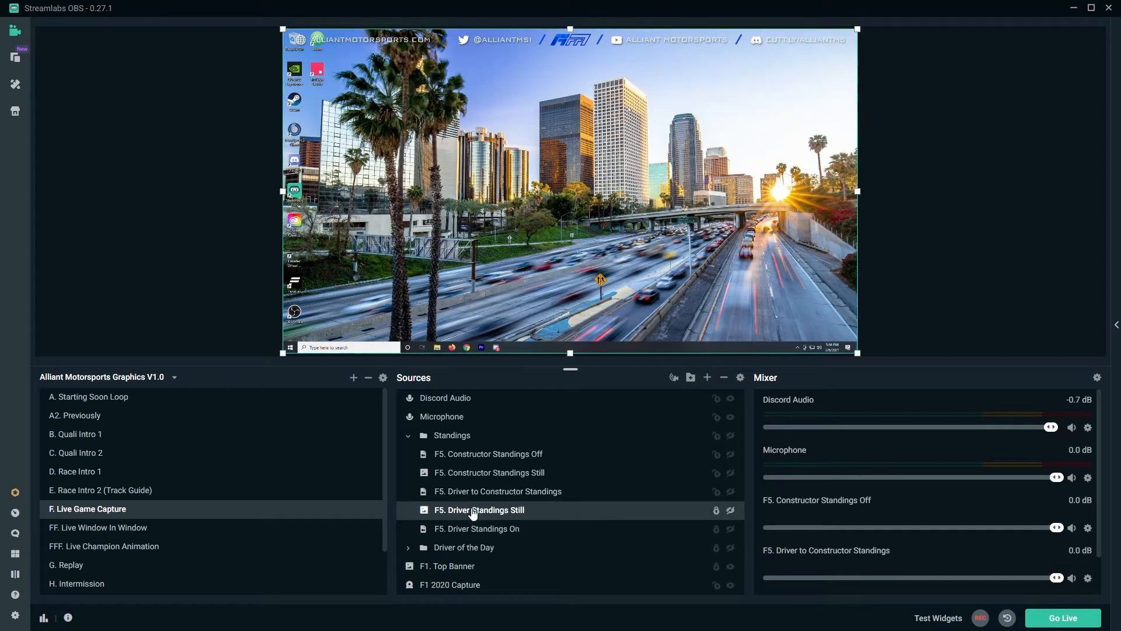
pyautogui.click(742, 382)
pyautogui.click(709, 235)
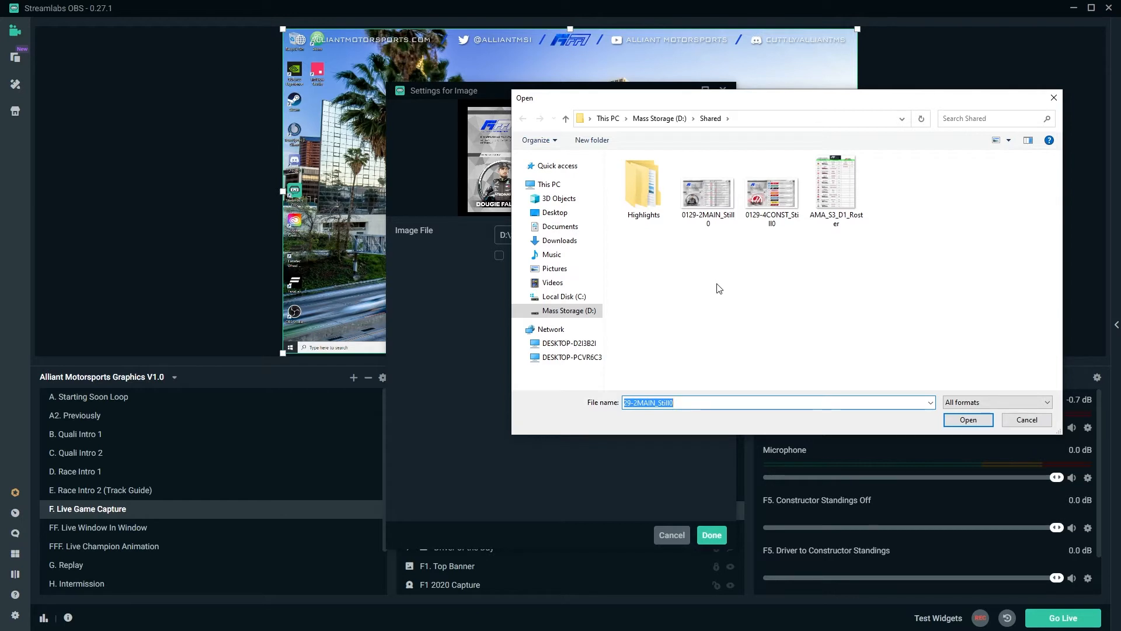
pyautogui.click(707, 196)
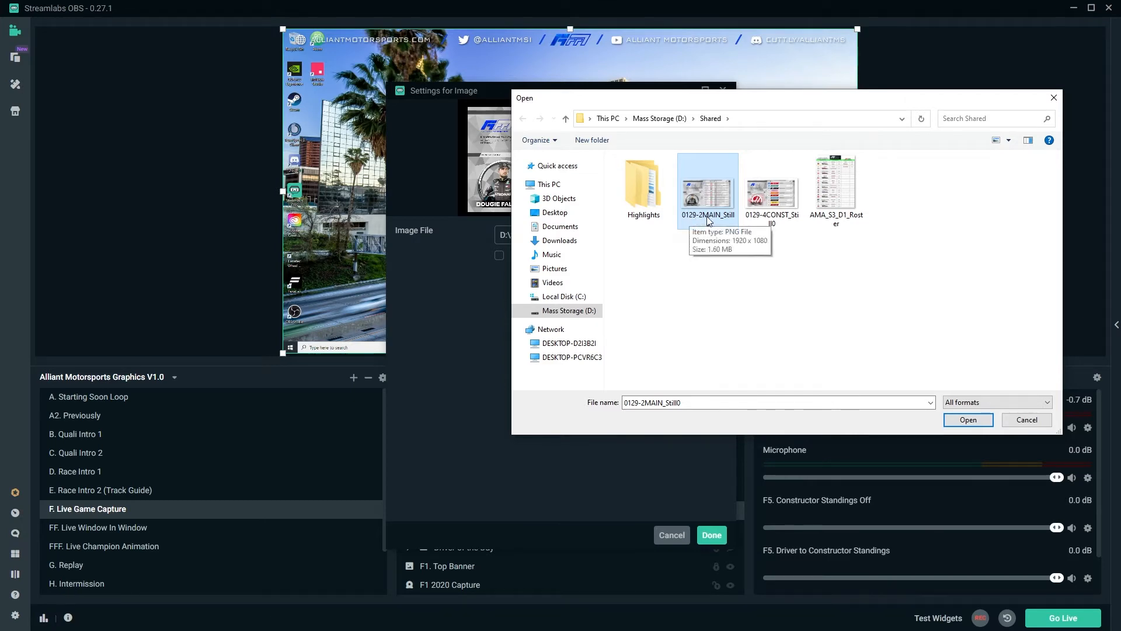
pyautogui.click(968, 419)
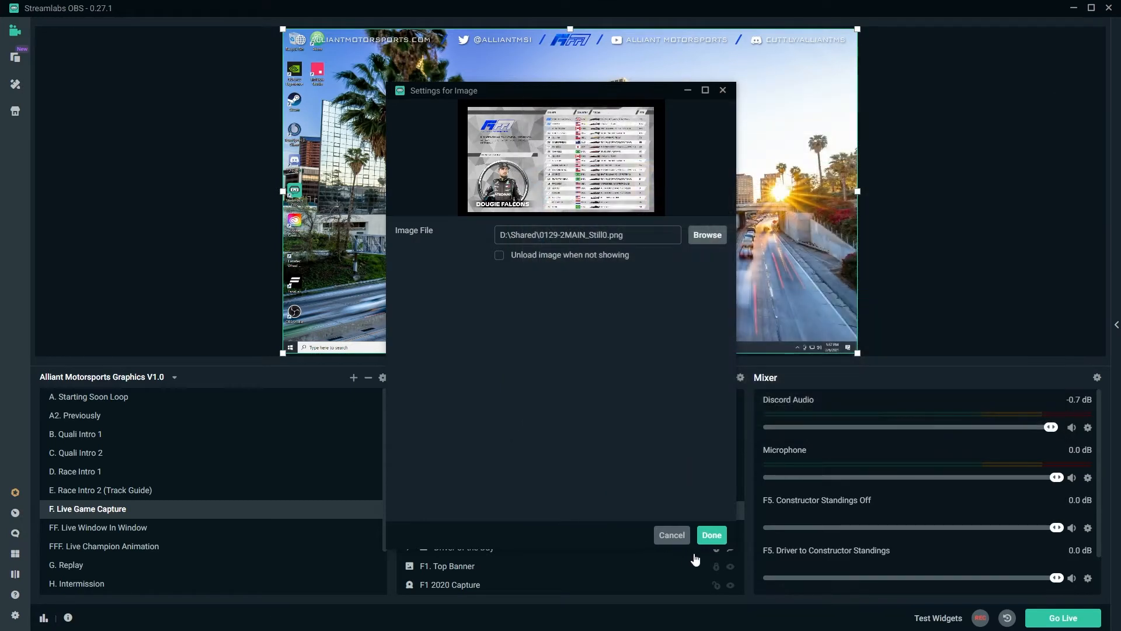
pyautogui.click(712, 535)
# Step: Load 0129-3MAIN_to_CONST2 from the Shared folder as the local file of the F5. Driver to Constructor Standings source
pyautogui.click(525, 497)
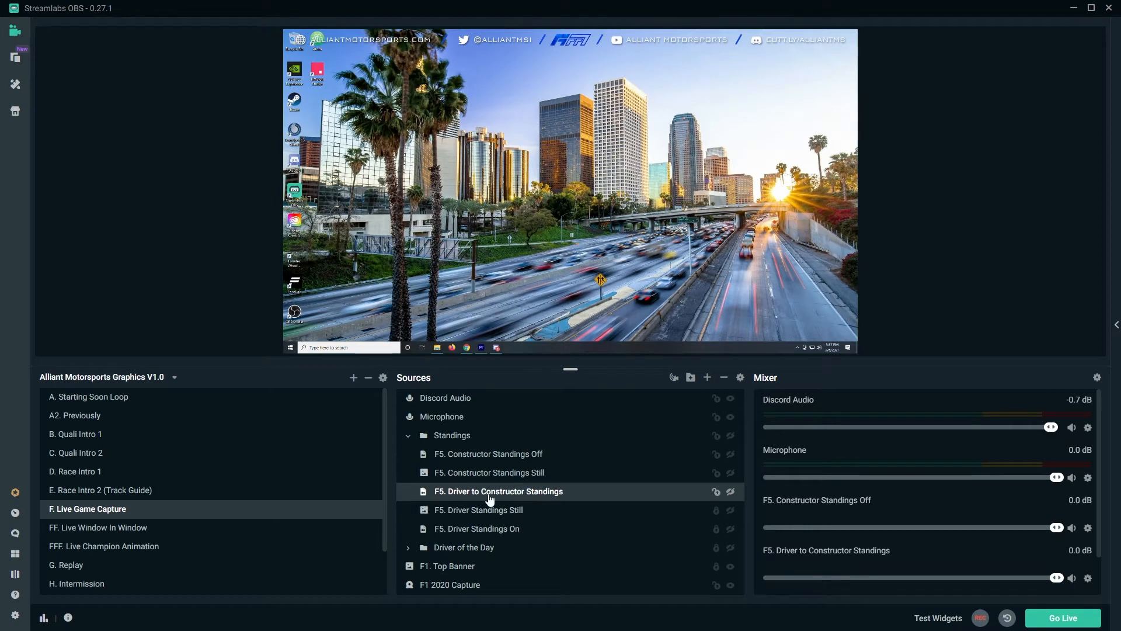
pyautogui.click(740, 378)
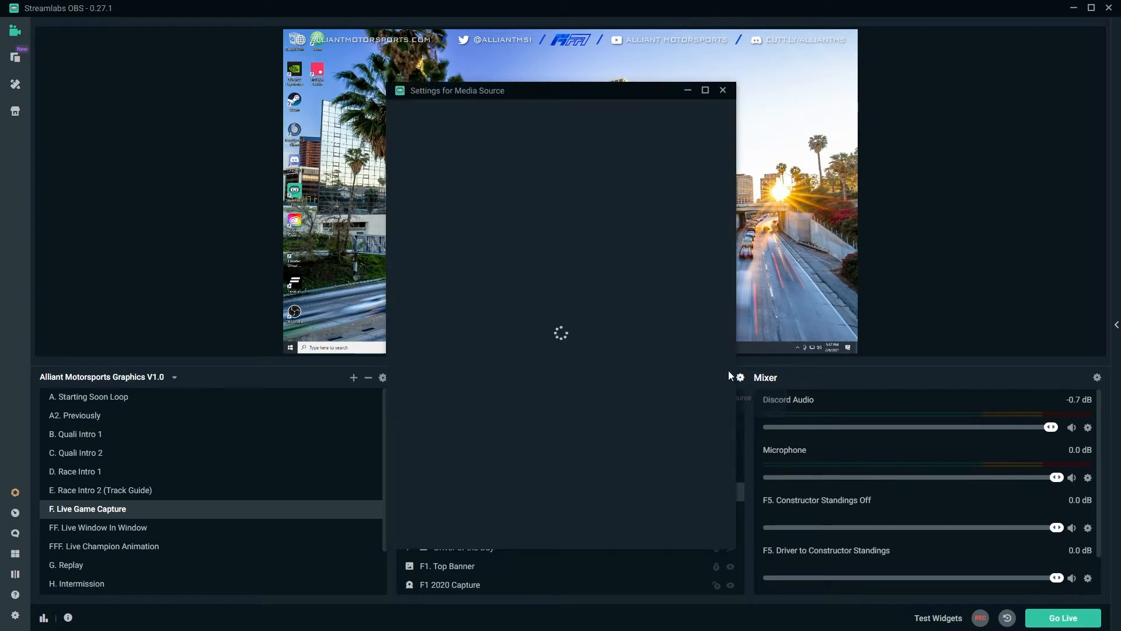
pyautogui.click(716, 260)
pyautogui.click(779, 201)
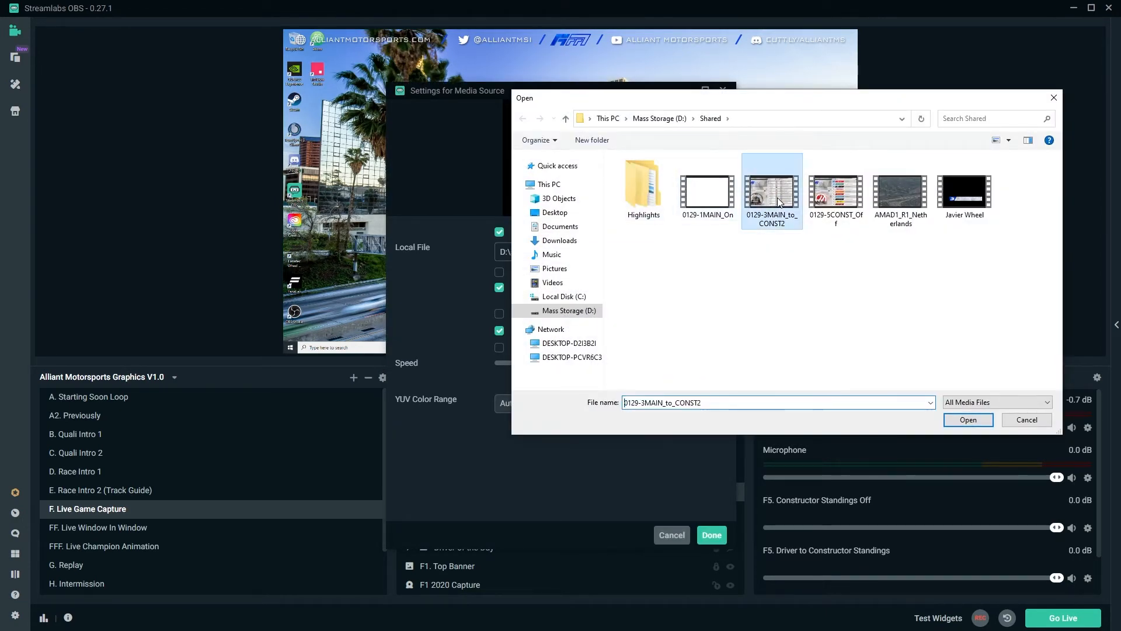
pyautogui.click(968, 420)
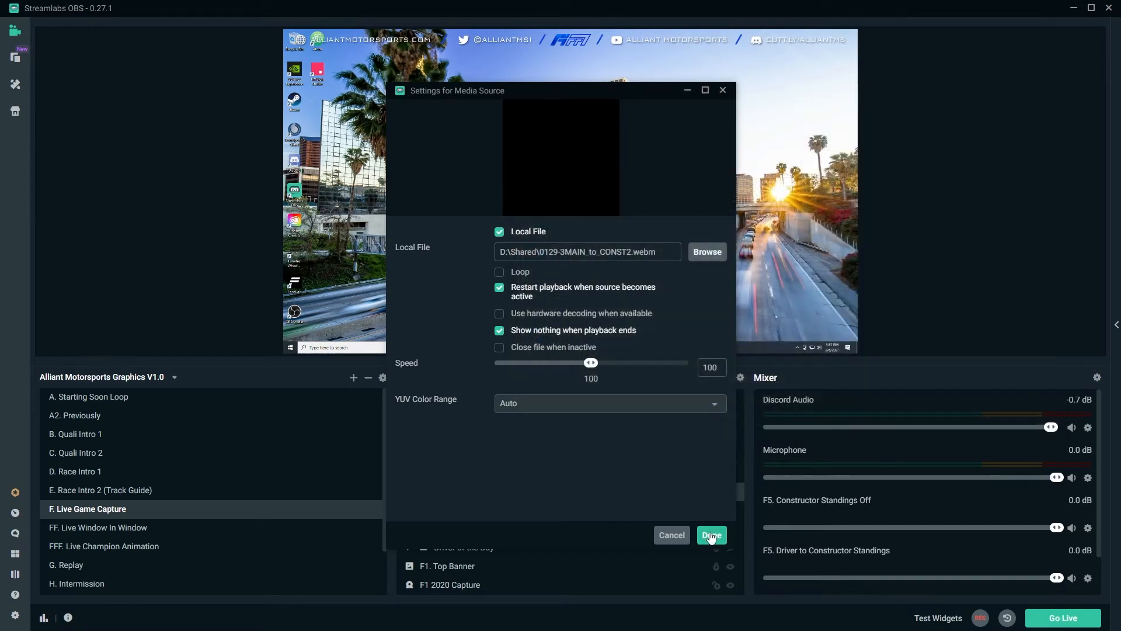
pyautogui.click(711, 534)
# Step: Load 0129-4CONST_Still0 from the Shared folder as the image file of the F5. Constructor Standings Still source
pyautogui.click(478, 474)
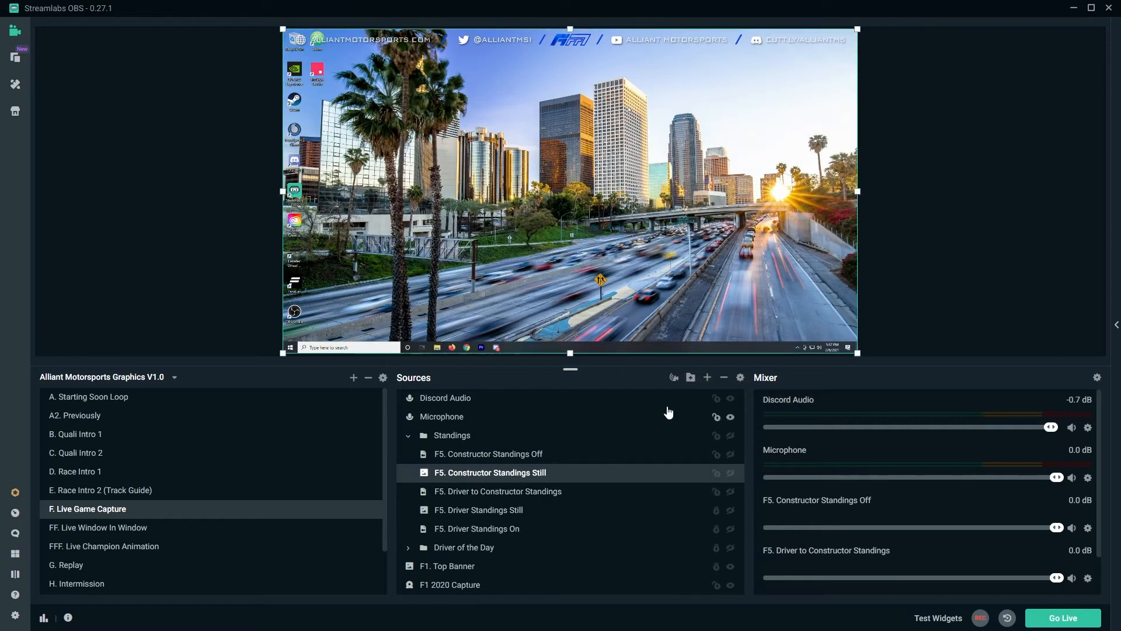
pyautogui.click(740, 378)
pyautogui.click(703, 235)
pyautogui.click(768, 201)
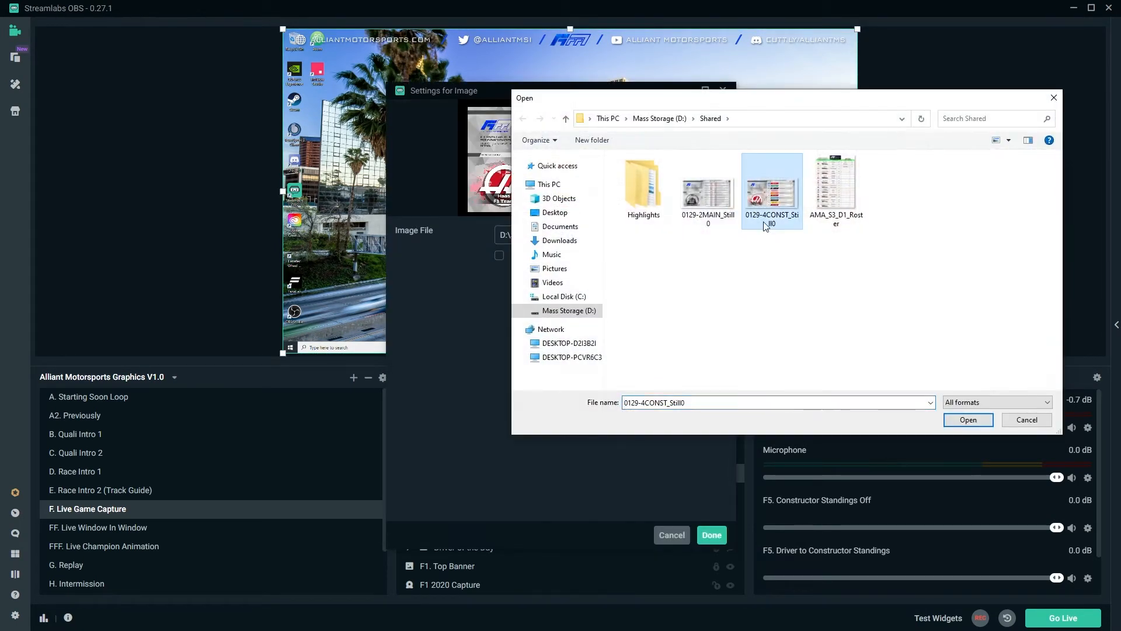
pyautogui.click(968, 420)
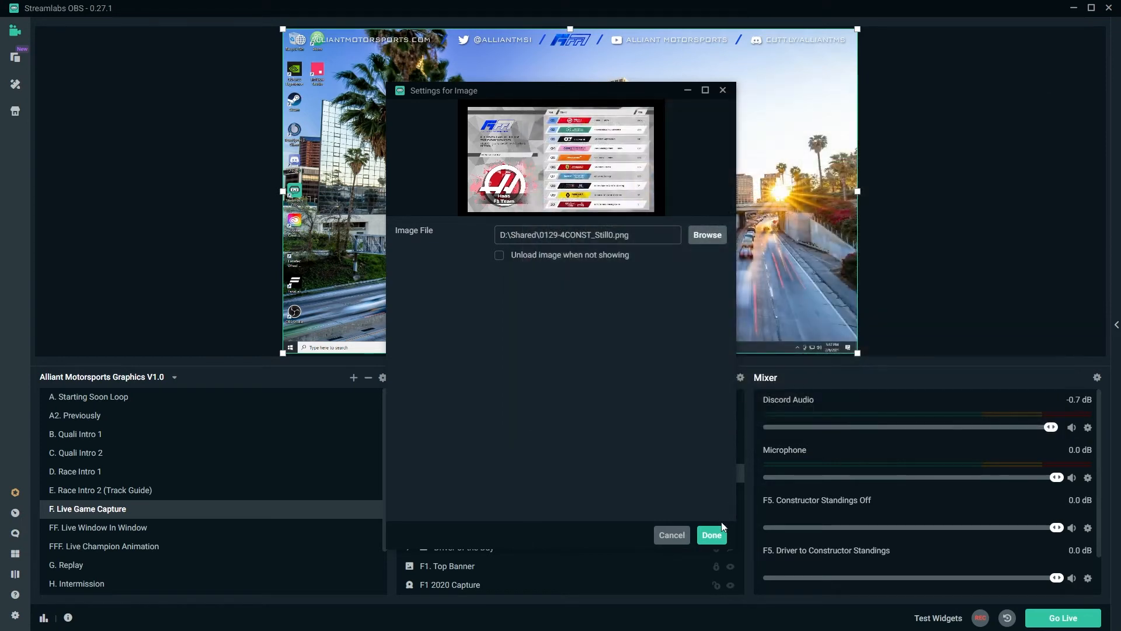
pyautogui.click(713, 535)
# Step: Load 0129-5CONST_Off from the Shared folder as the local file of the F5. Constructor Standings Off source
pyautogui.click(672, 453)
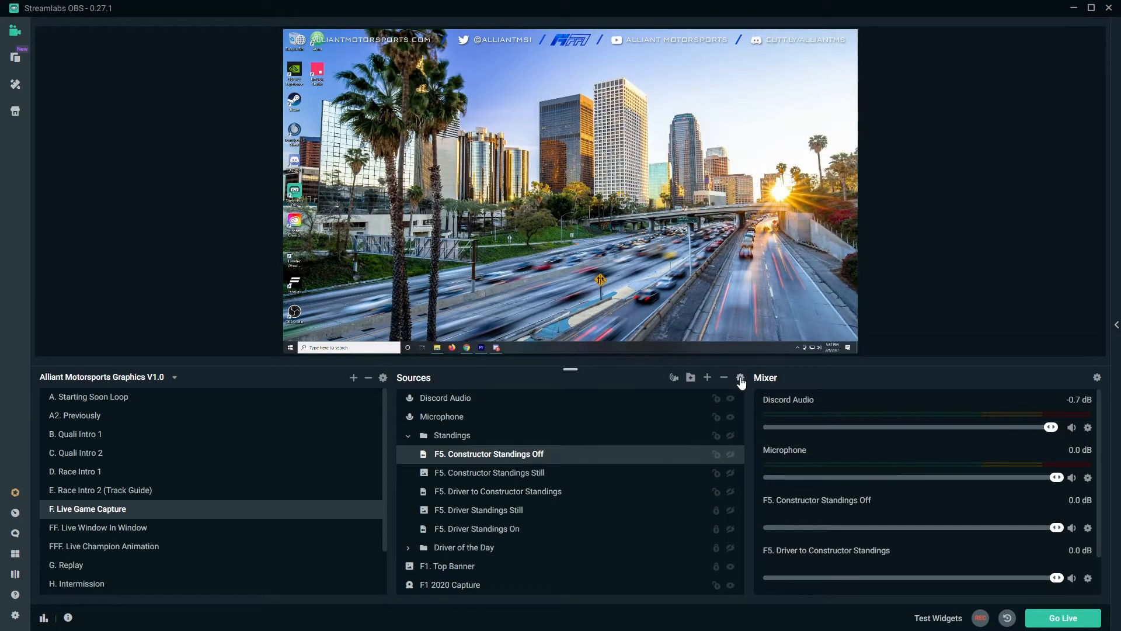
pyautogui.click(741, 378)
pyautogui.click(703, 251)
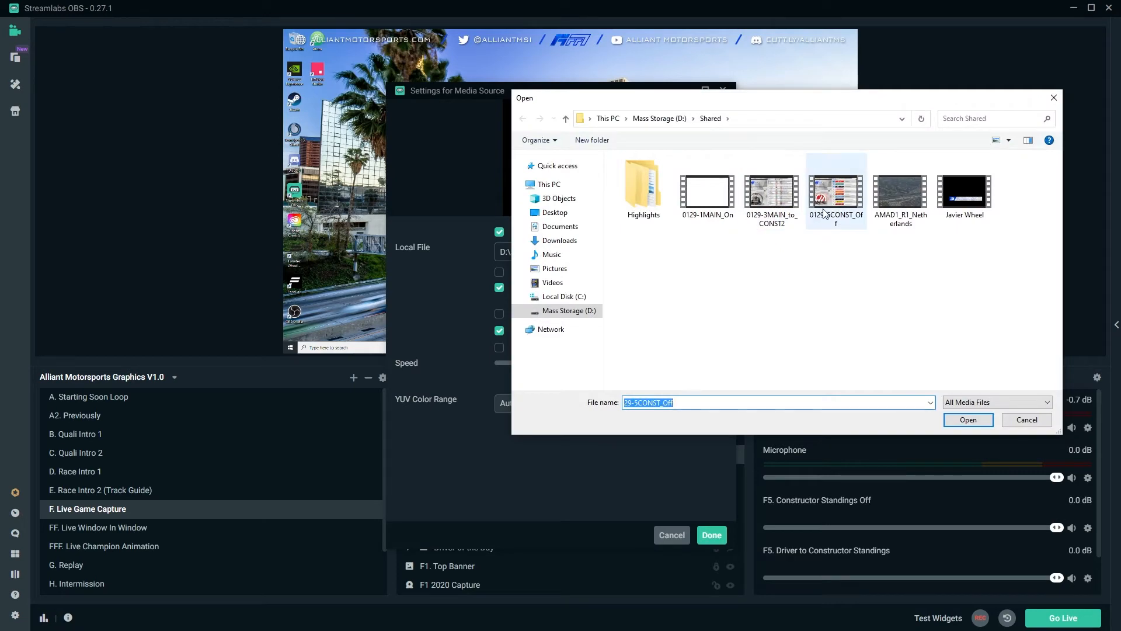
pyautogui.click(835, 193)
pyautogui.click(968, 420)
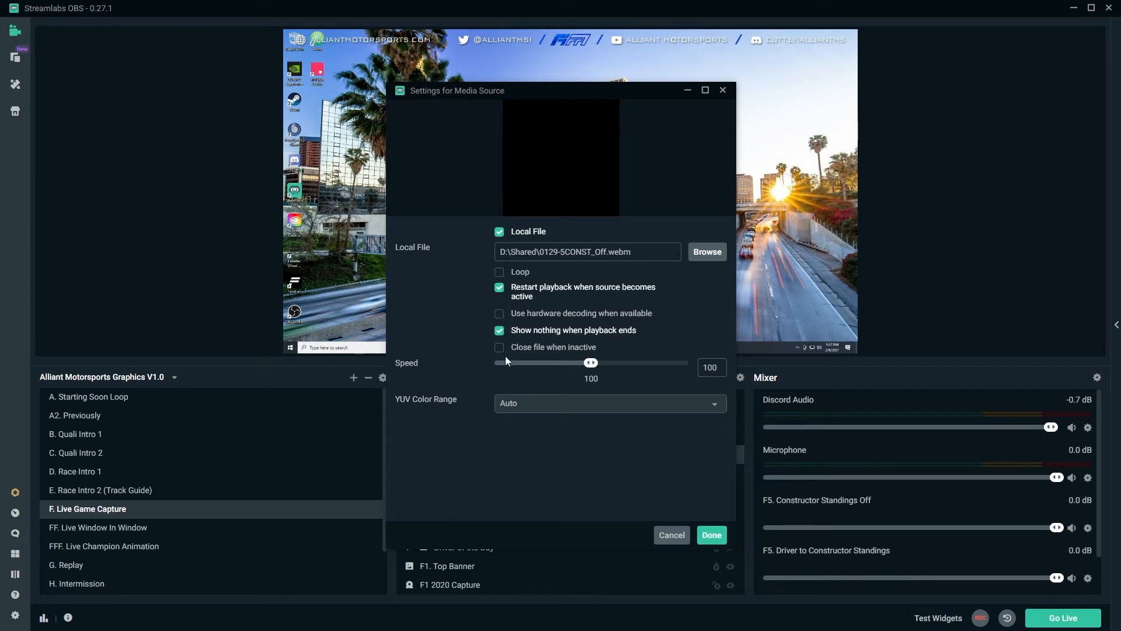
pyautogui.click(705, 535)
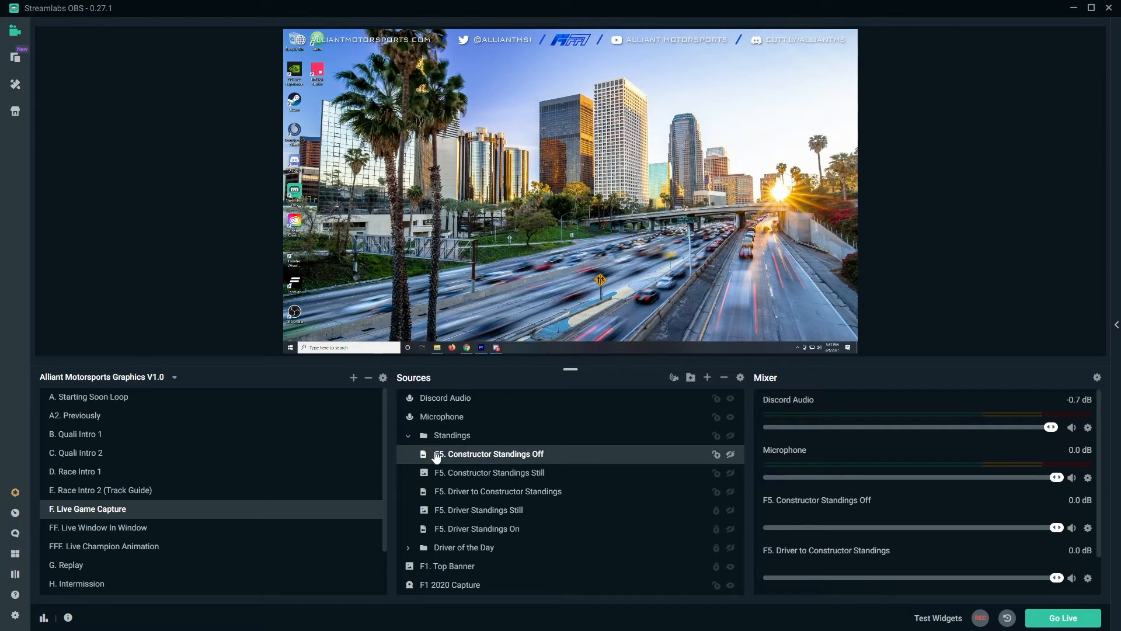
# Step: Check the image file set for the F5. Constructor Standings Still source and close its settings
pyautogui.doubleClick(637, 474)
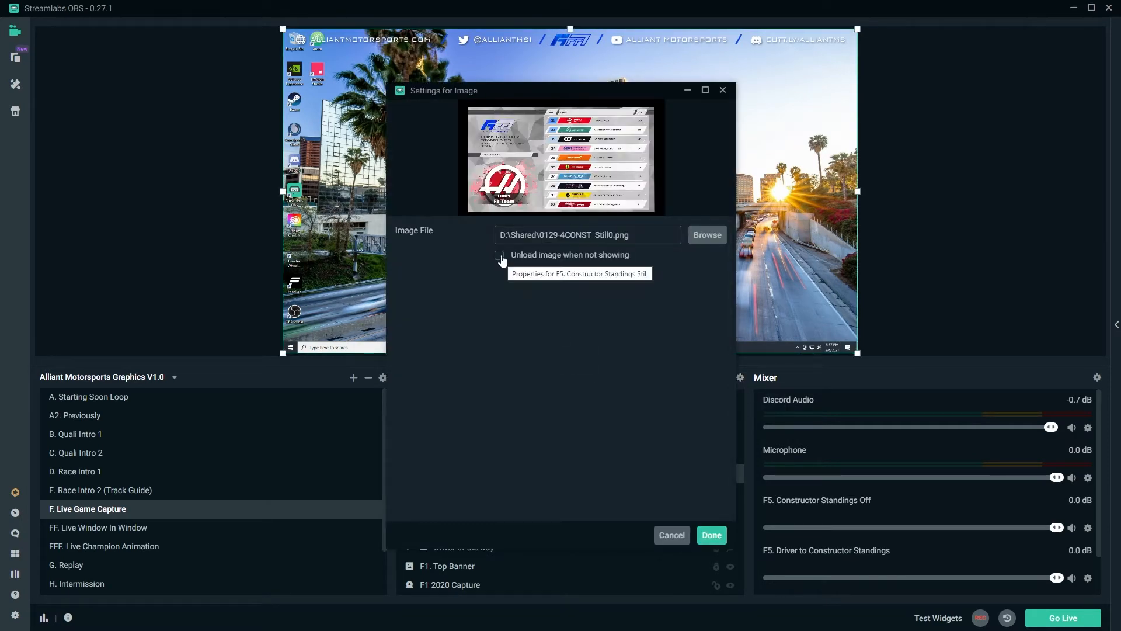
pyautogui.click(711, 535)
pyautogui.click(909, 281)
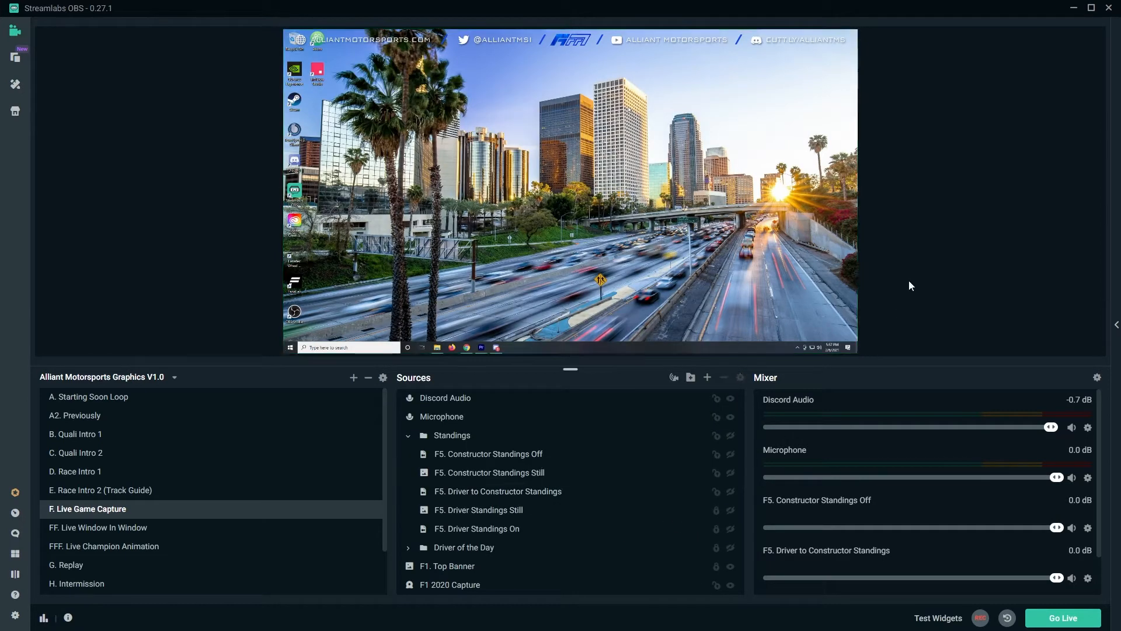
pyautogui.click(476, 457)
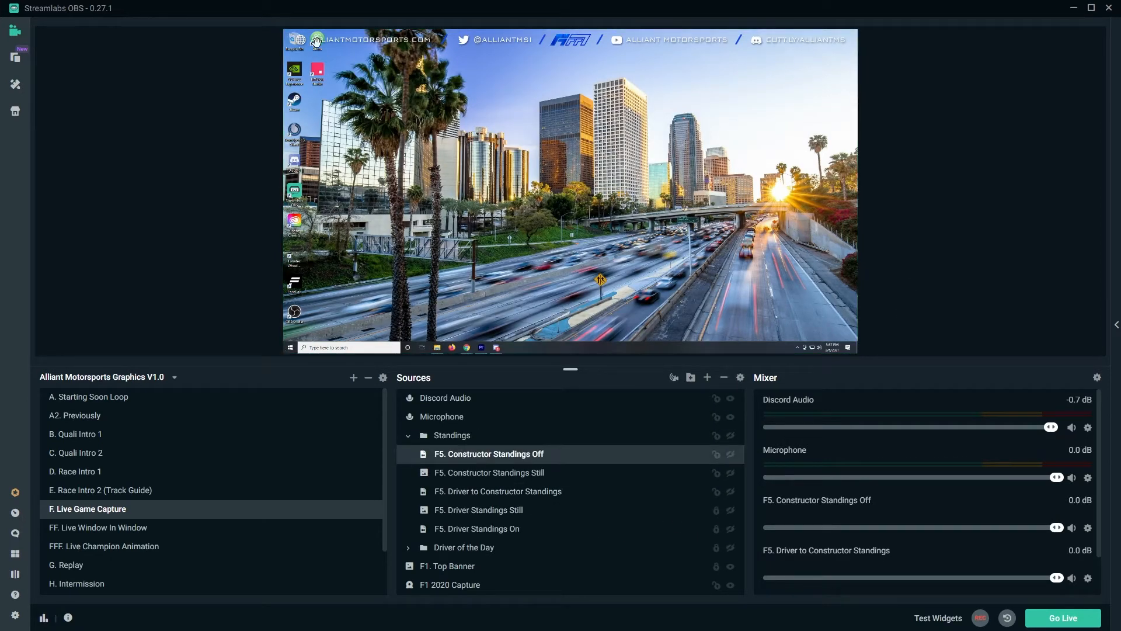
pyautogui.click(493, 473)
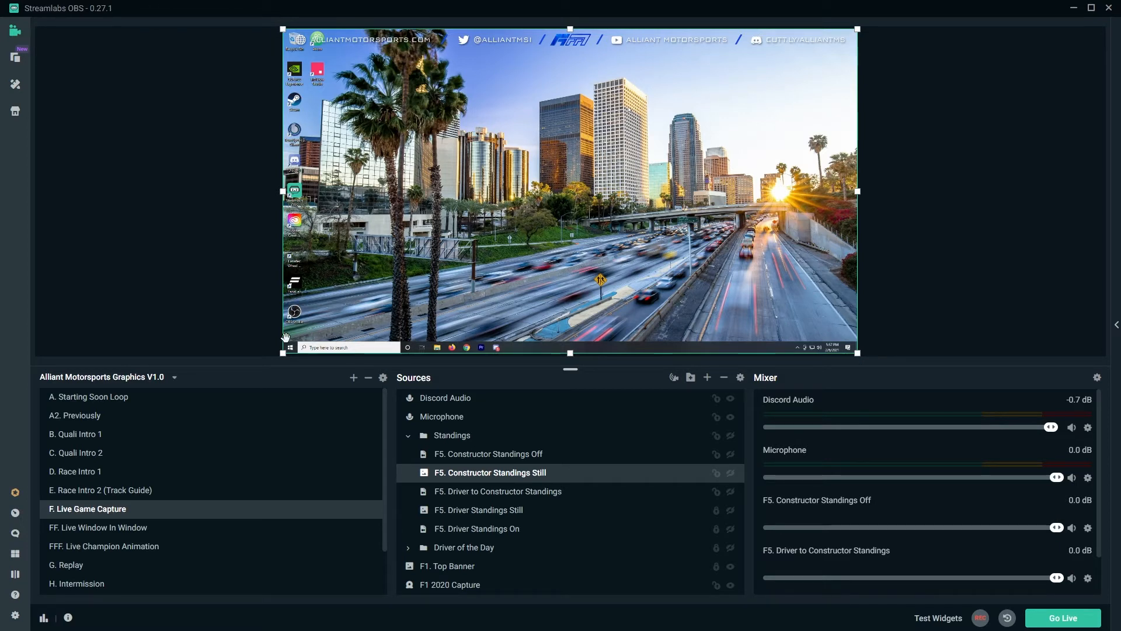
pyautogui.click(562, 460)
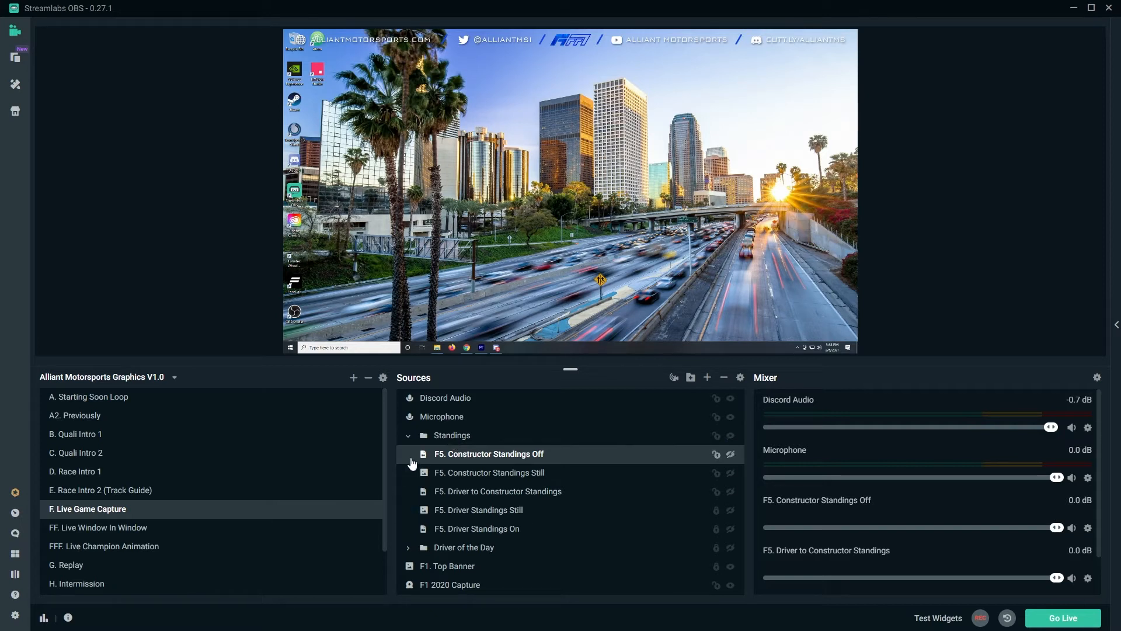
# Step: Collapse the Standings source group, then switch to Stream Deck and return to the key overview of the AM Stream profile
pyautogui.click(407, 439)
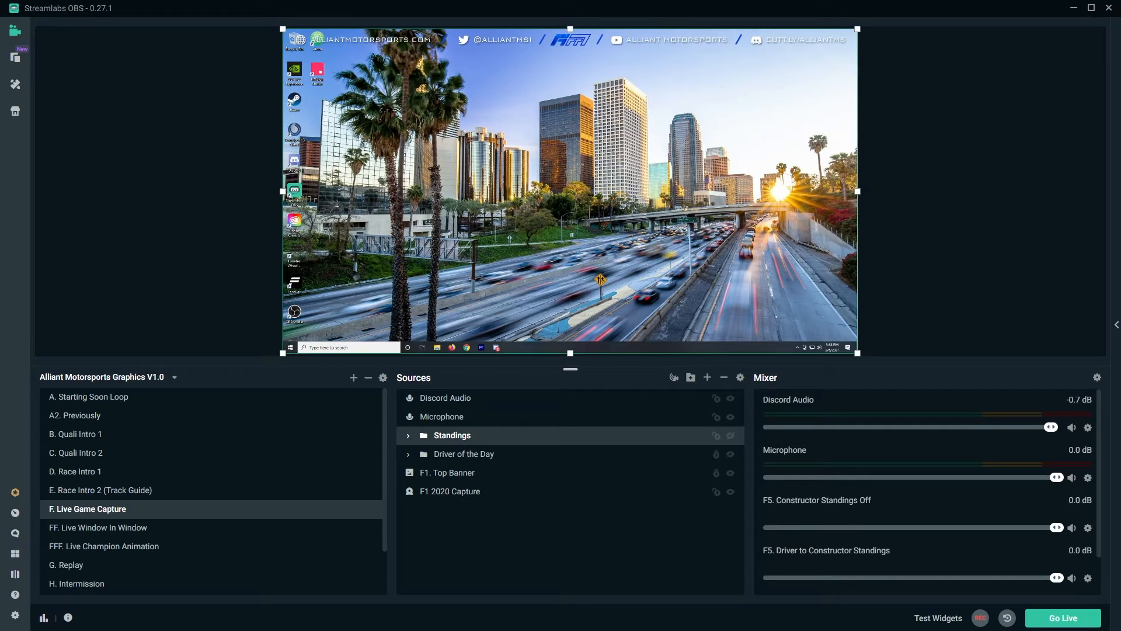
pyautogui.click(991, 630)
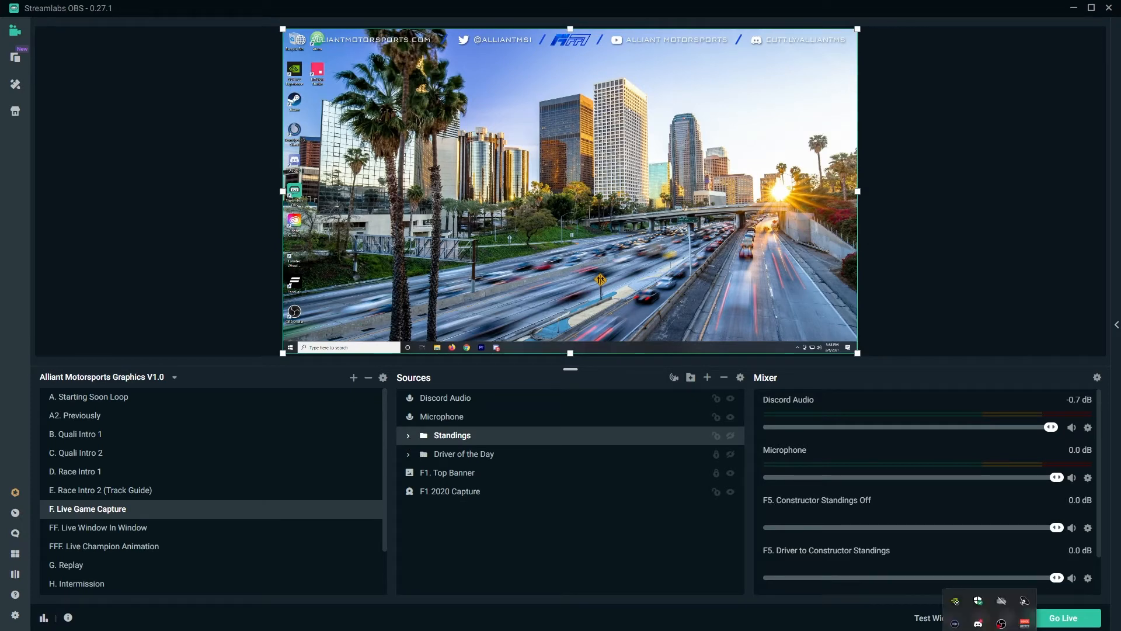
pyautogui.click(954, 623)
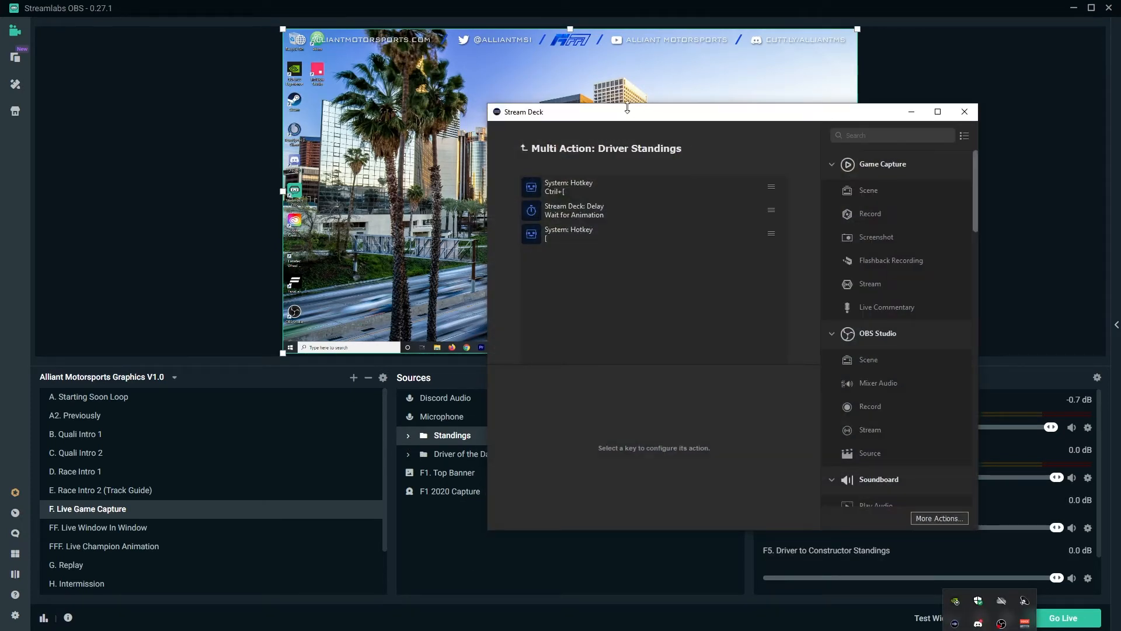
pyautogui.click(524, 150)
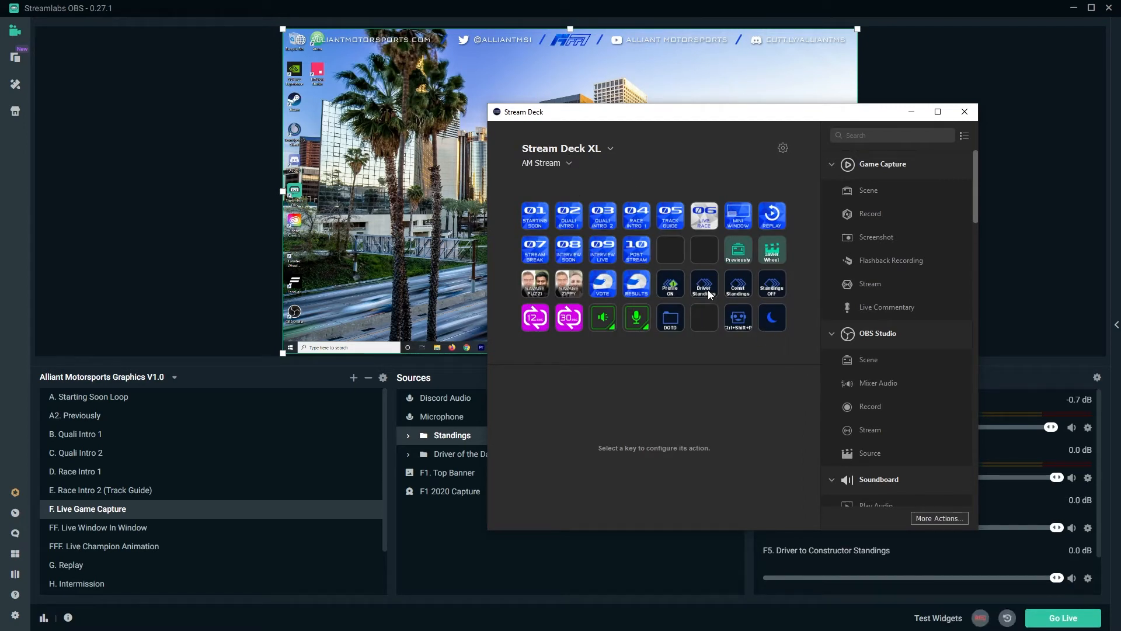
# Step: Review the hotkeys and the animation delay in the Driver Standings multi action, then return to the key overview
pyautogui.click(772, 283)
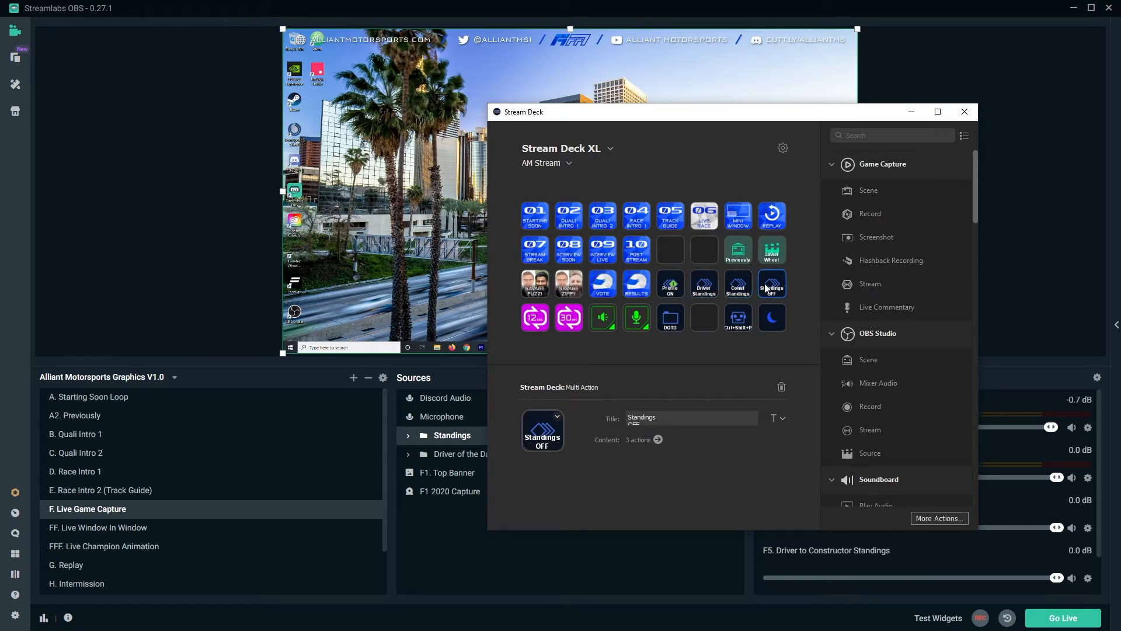
pyautogui.click(703, 286)
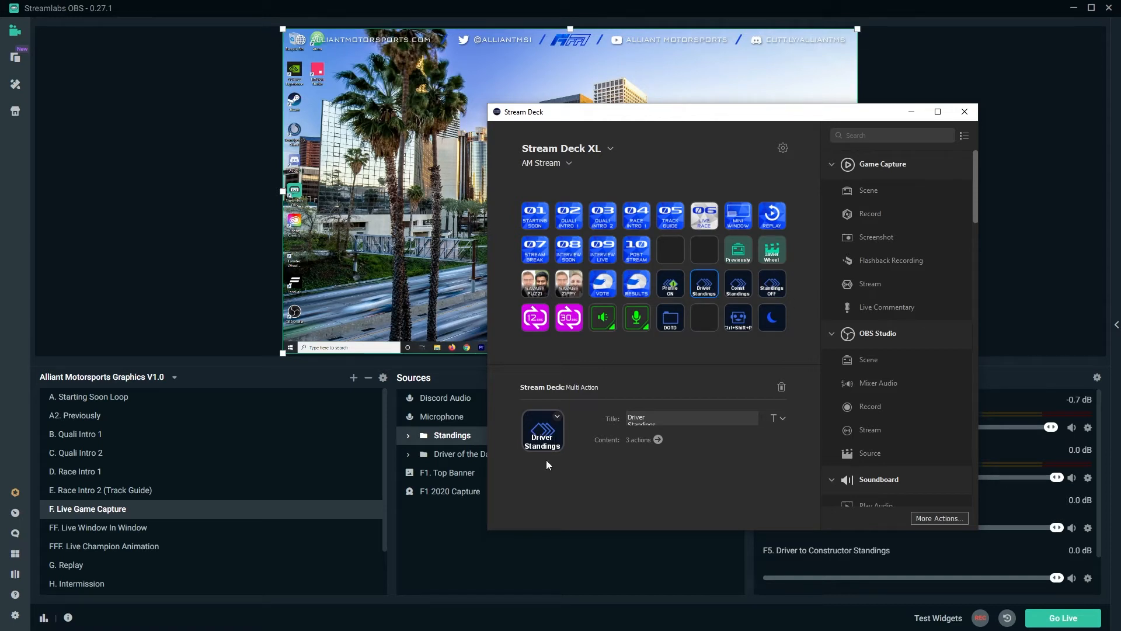
pyautogui.click(658, 440)
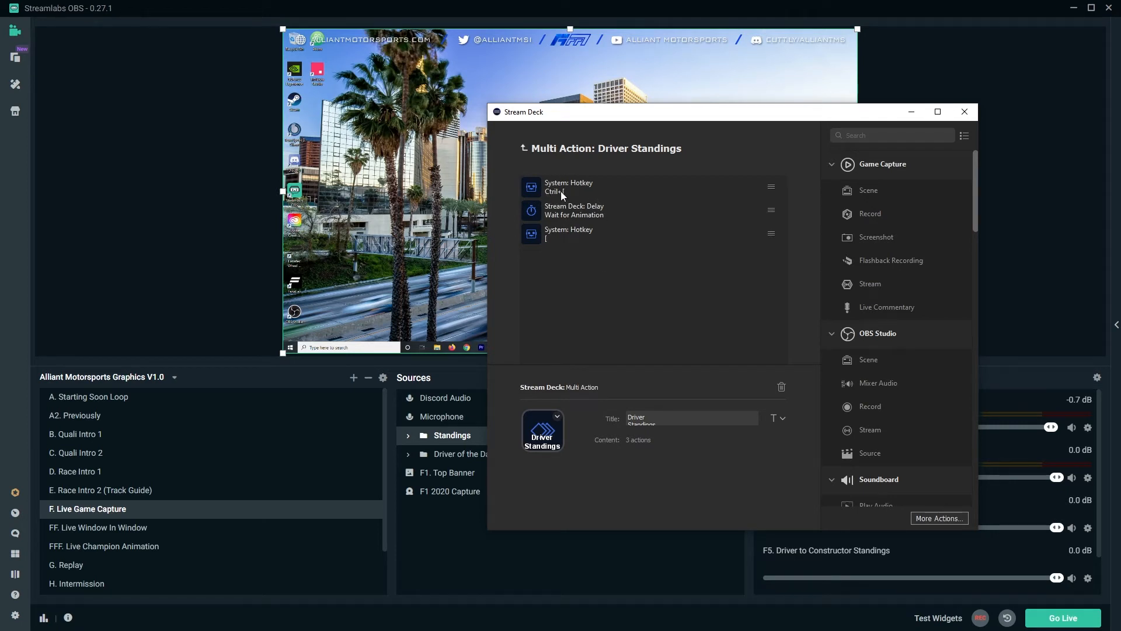
pyautogui.click(589, 218)
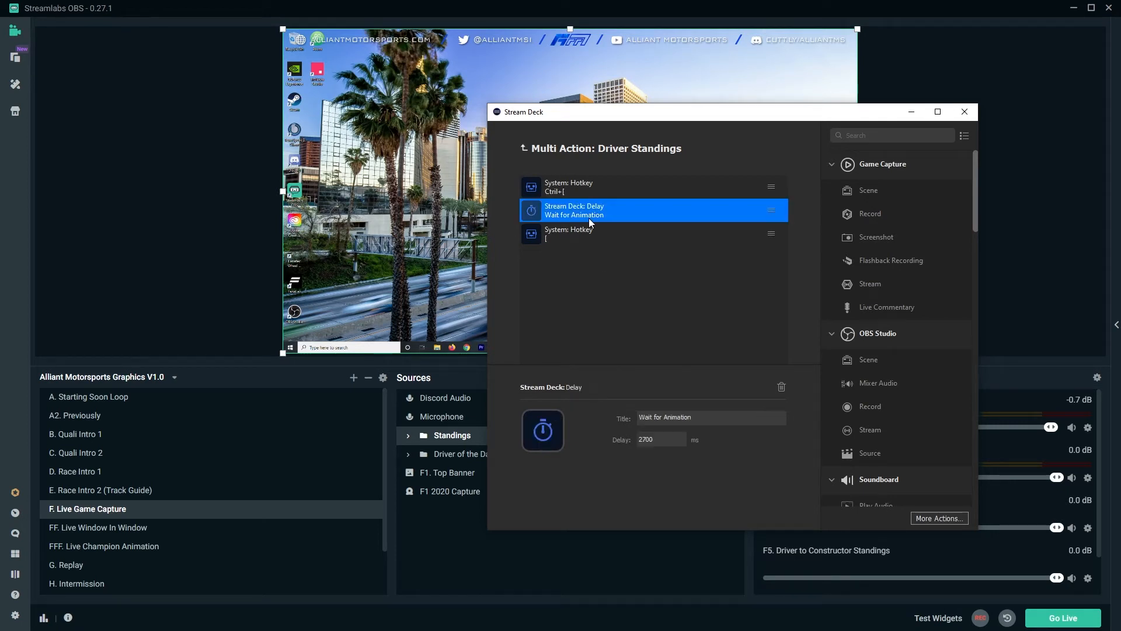
pyautogui.click(585, 184)
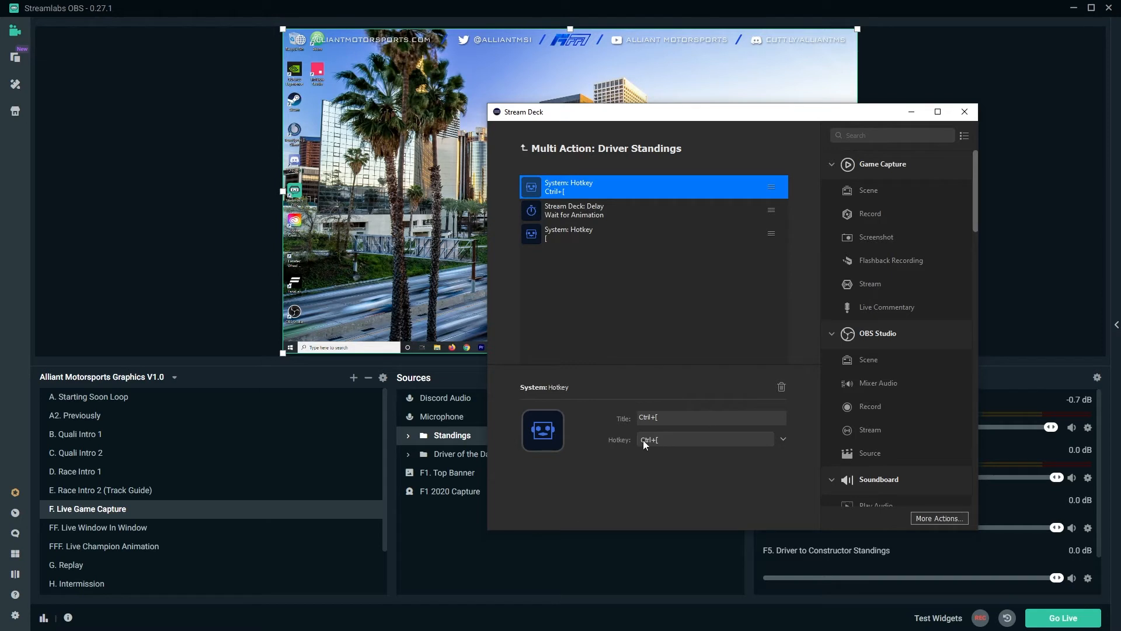
pyautogui.click(605, 213)
pyautogui.click(574, 189)
pyautogui.click(587, 212)
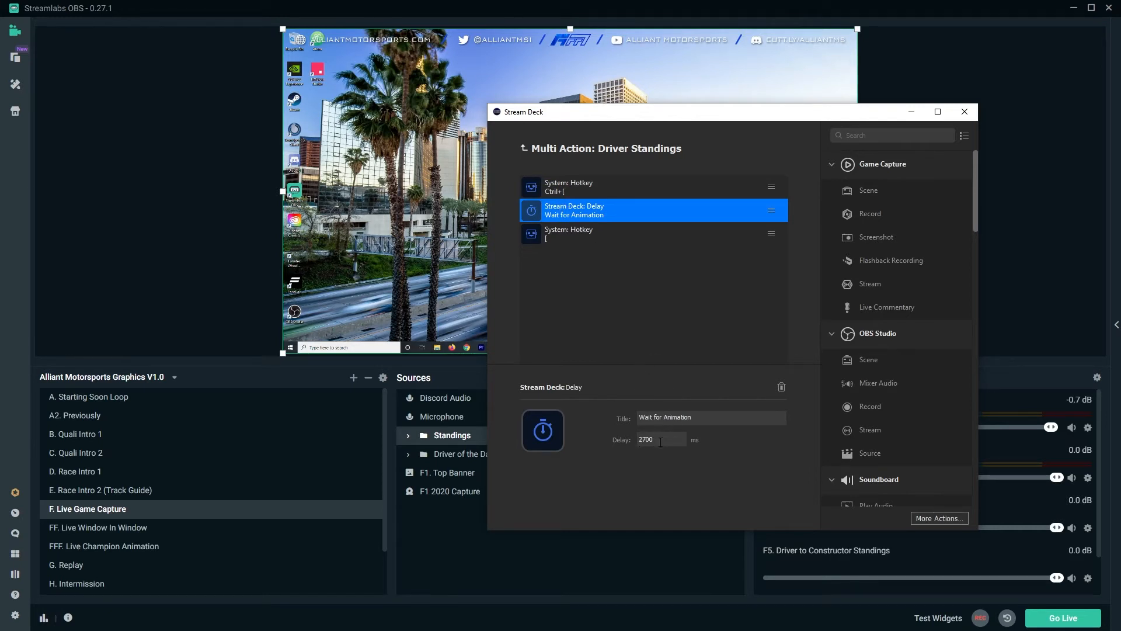
pyautogui.click(573, 232)
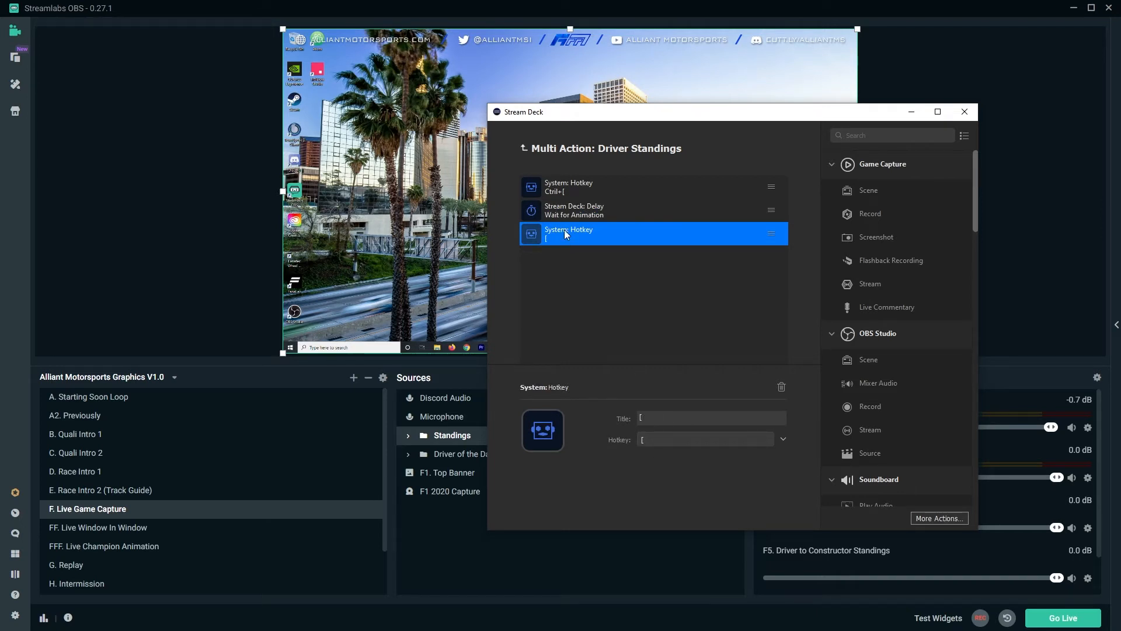
pyautogui.click(528, 149)
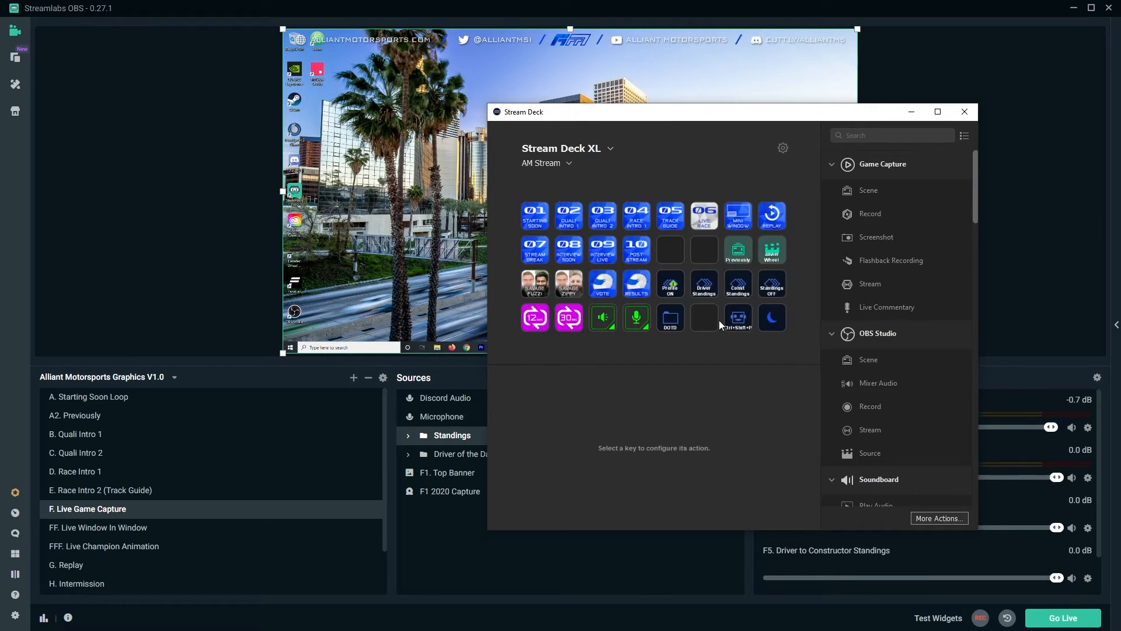
# Step: Review the hotkeys and the animation delay in the Const Standings multi action, then return to the key overview
pyautogui.click(730, 288)
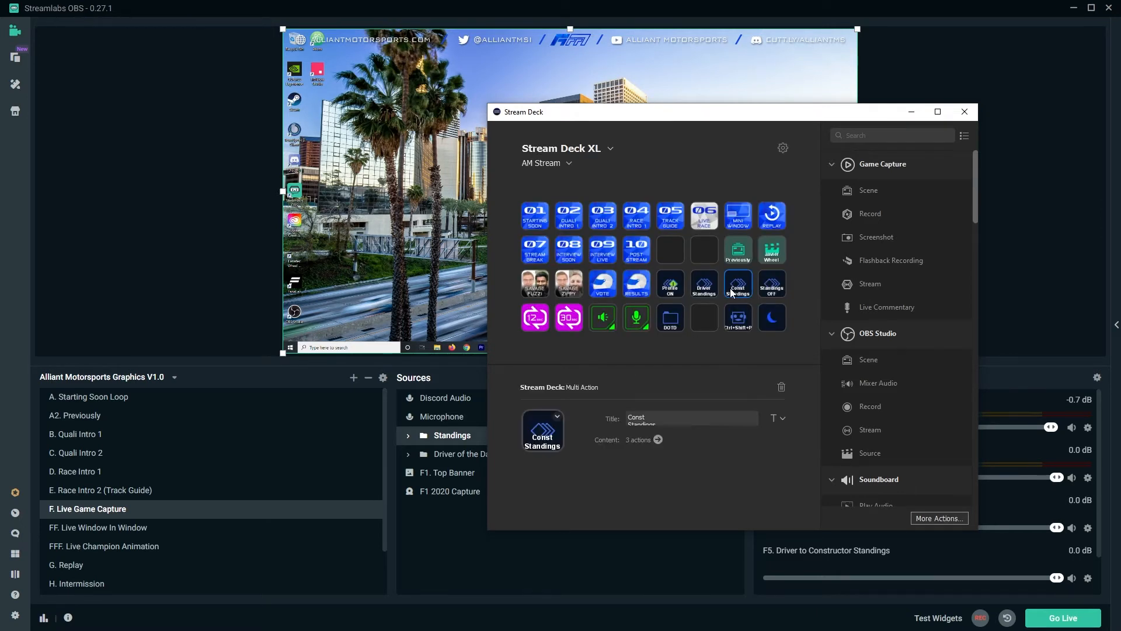
pyautogui.click(657, 439)
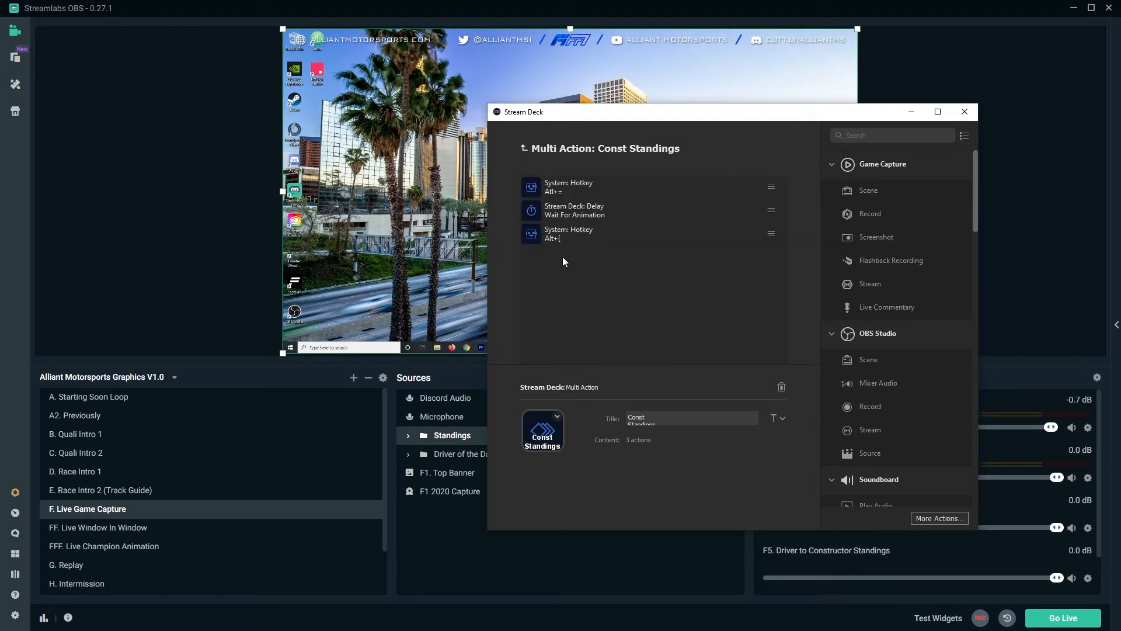
pyautogui.click(567, 196)
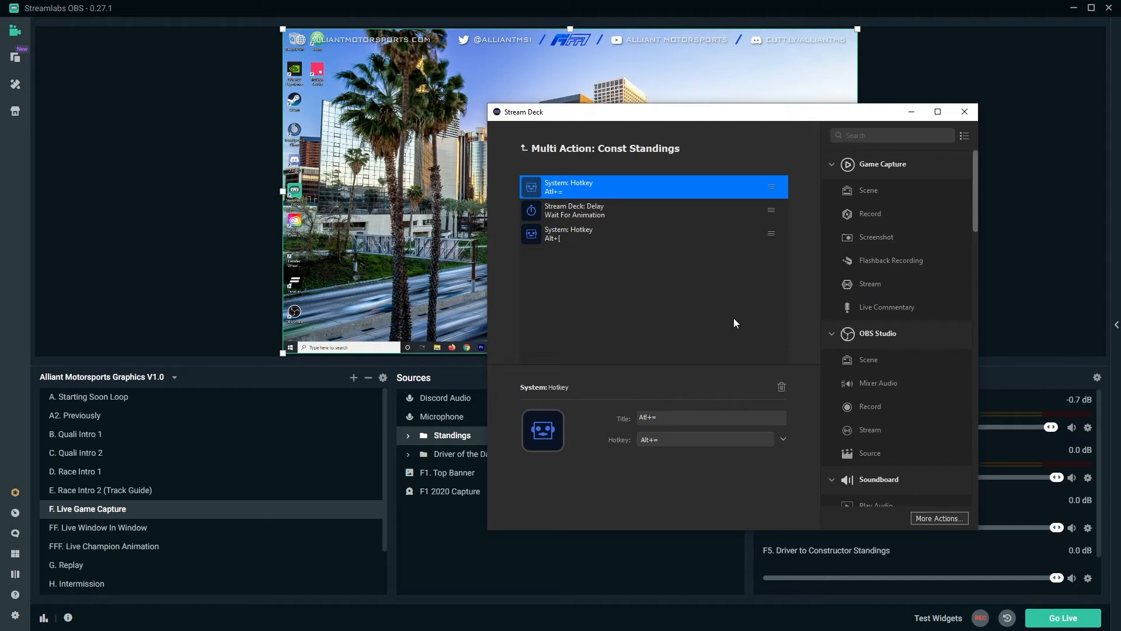
pyautogui.click(591, 216)
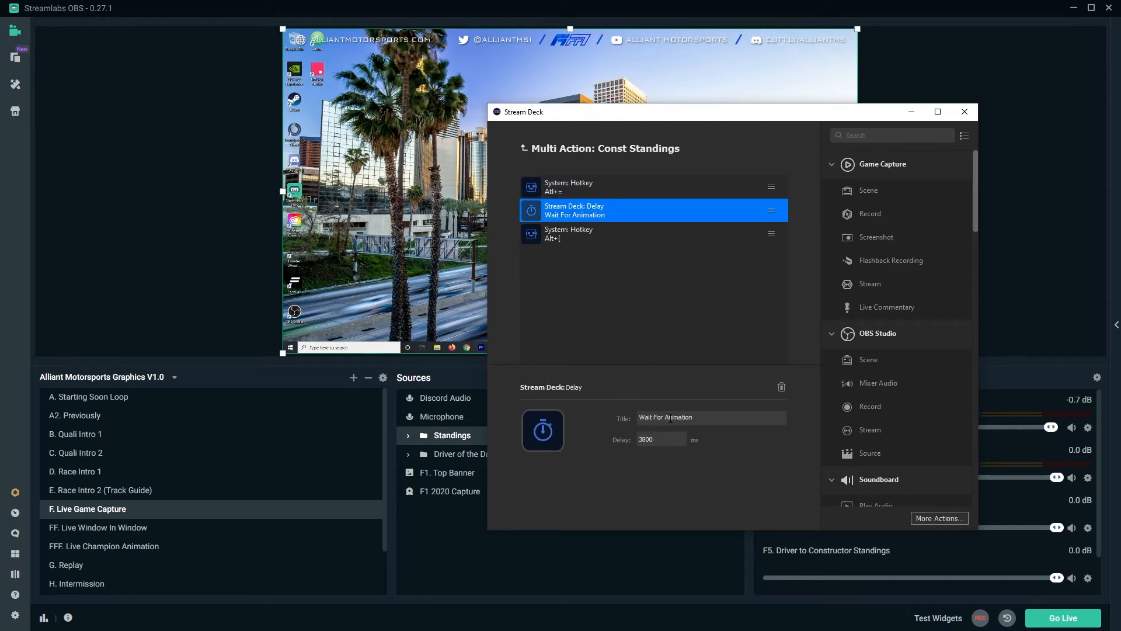
pyautogui.click(569, 240)
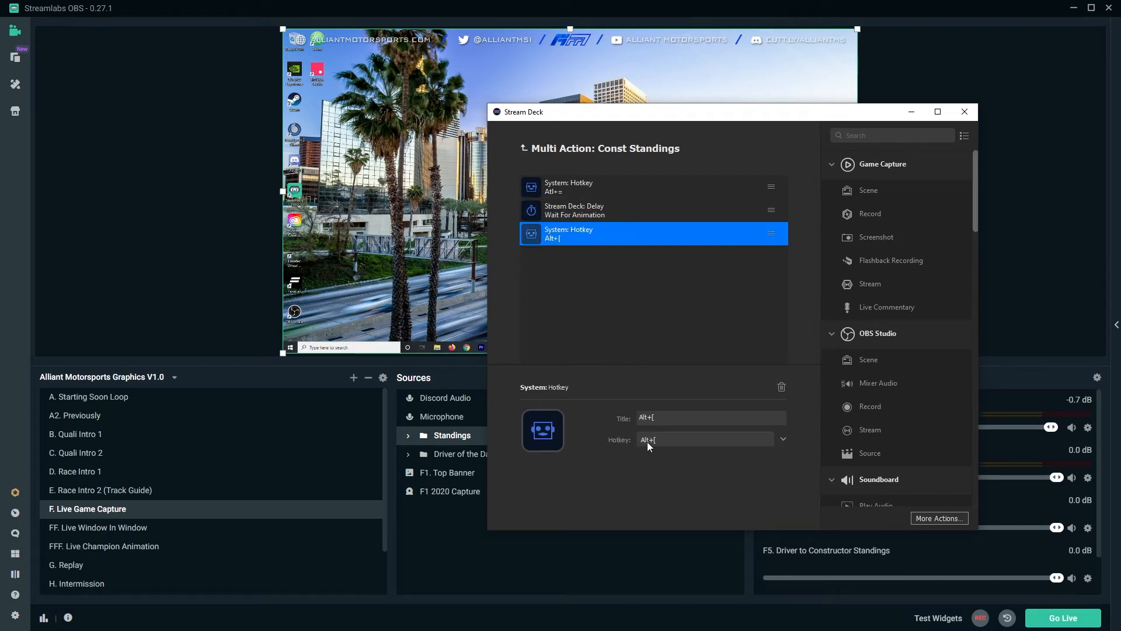
pyautogui.click(532, 149)
# Step: Review the hotkeys and the animation delay in the Standings OFF multi action, then close Stream Deck
pyautogui.click(769, 288)
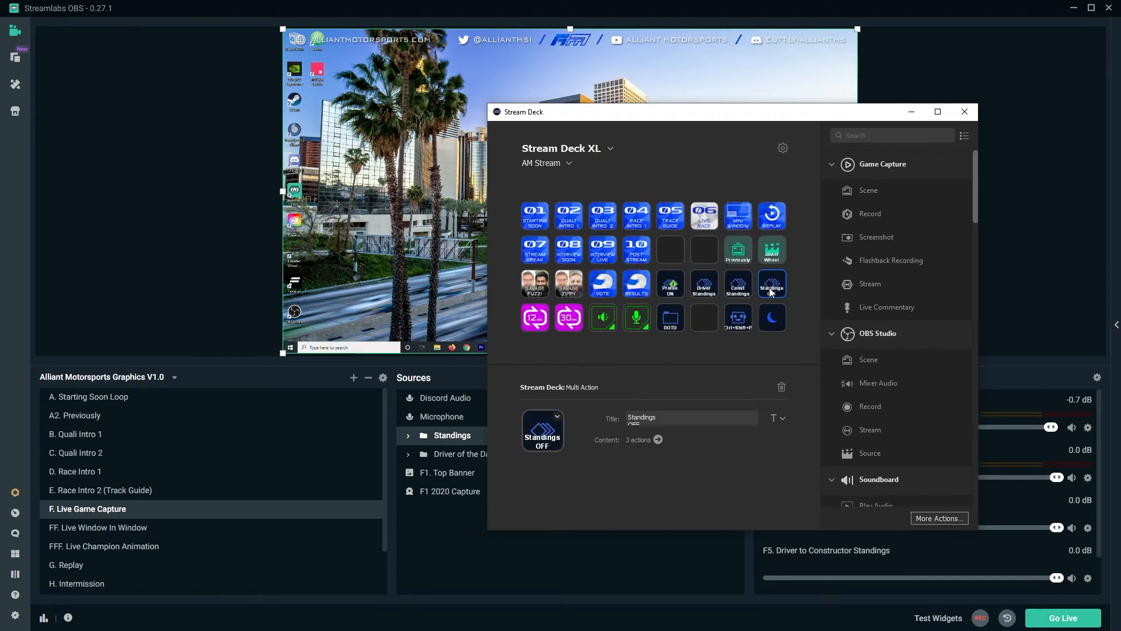
pyautogui.click(658, 439)
pyautogui.click(561, 188)
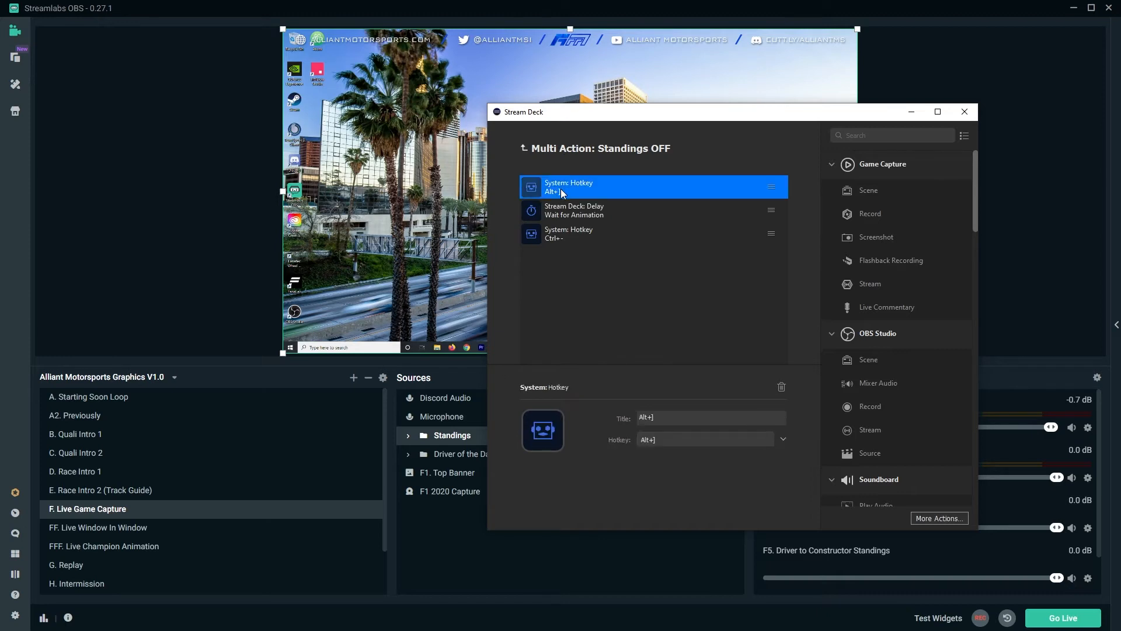
pyautogui.click(559, 214)
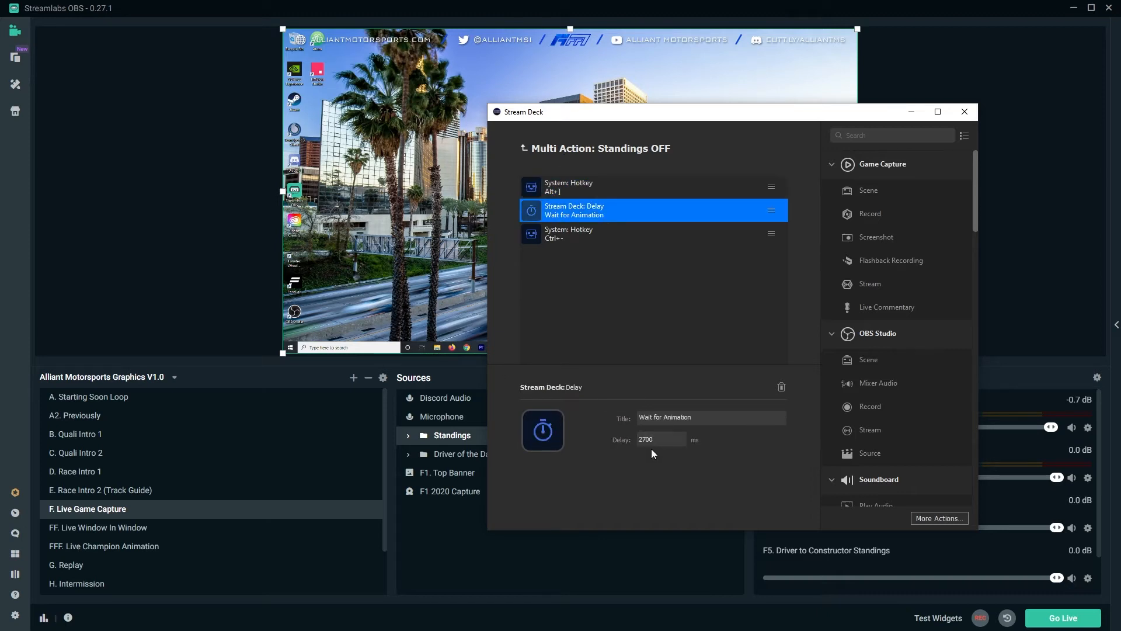
pyautogui.click(569, 239)
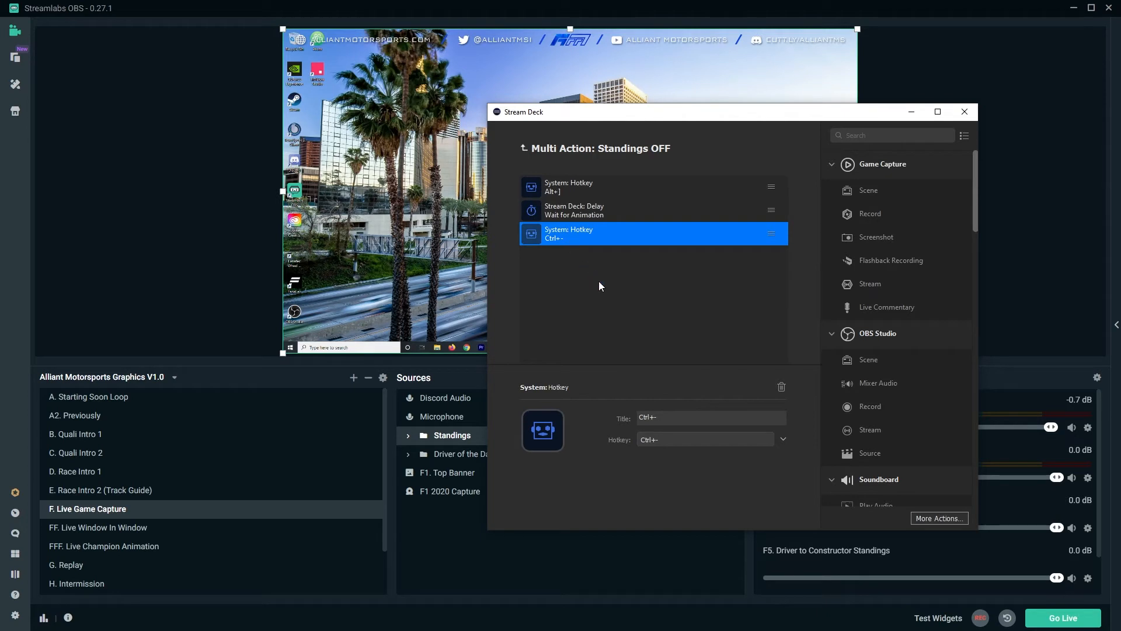
pyautogui.click(525, 146)
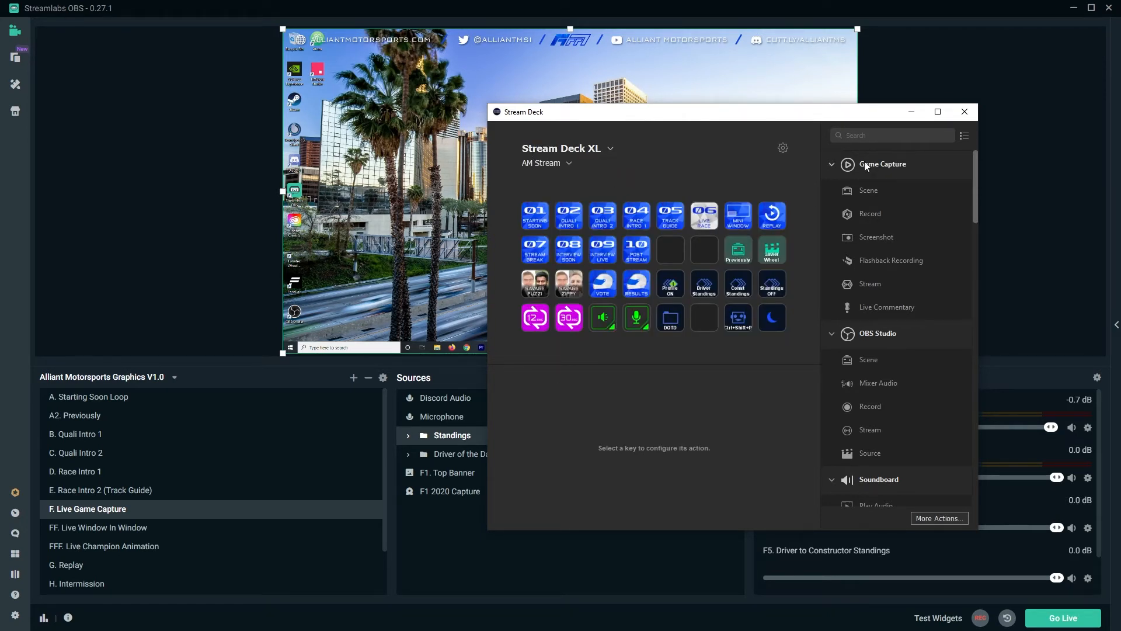
pyautogui.click(963, 113)
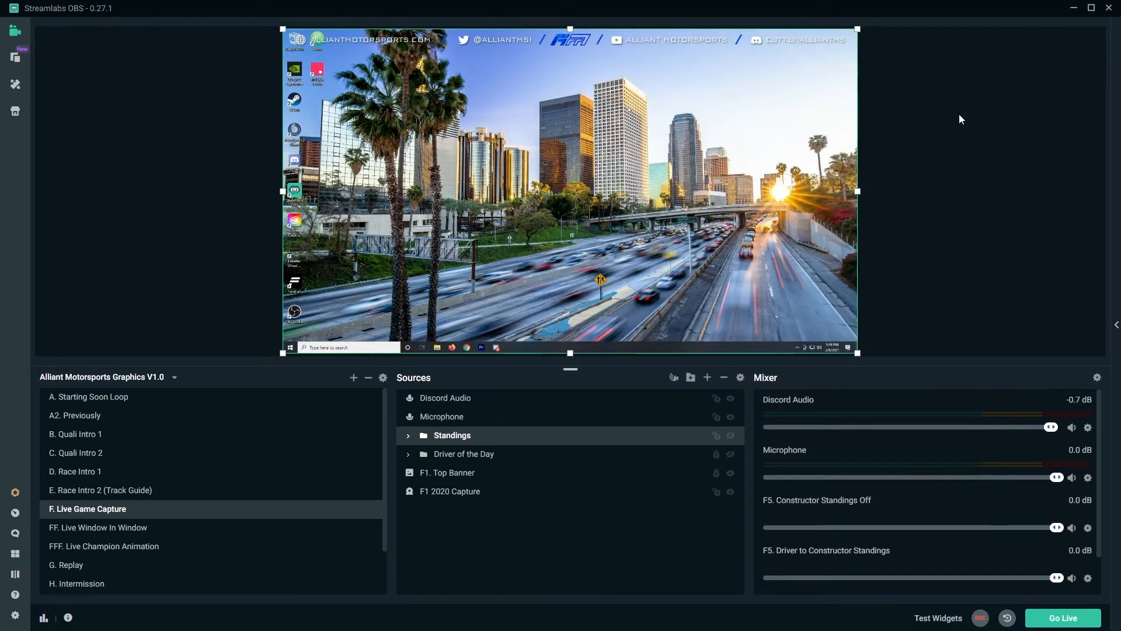
# Step: Deselect the Standings group, then switch to Discord and open the 01-stream-setup channel of the Alliant Motorsports management server
pyautogui.click(956, 252)
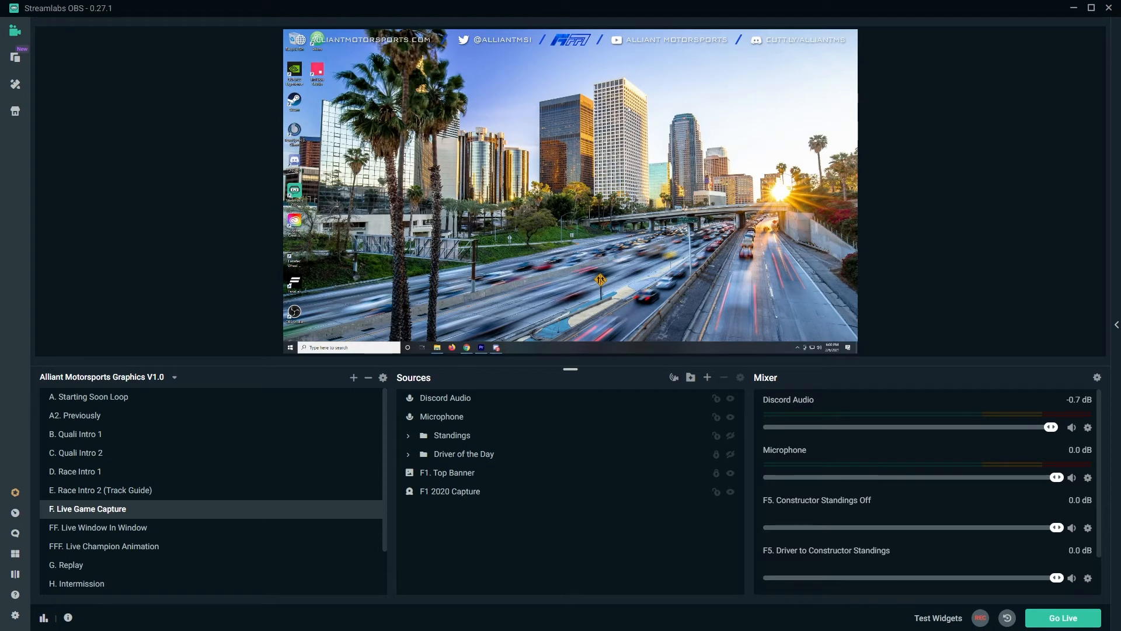
pyautogui.click(978, 630)
pyautogui.click(979, 625)
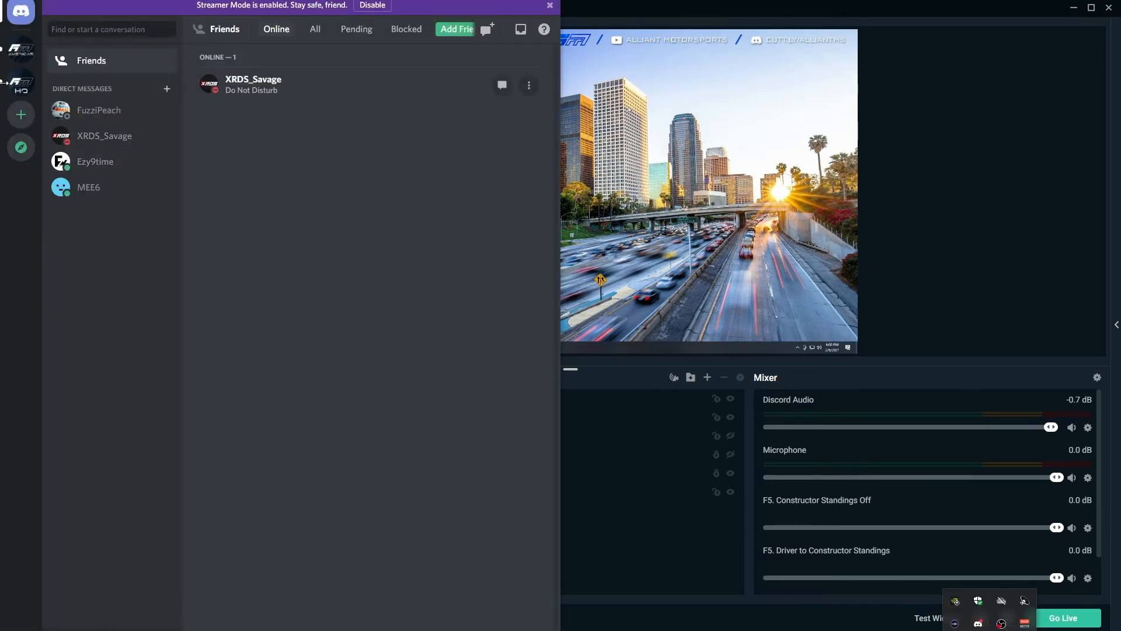
pyautogui.click(21, 83)
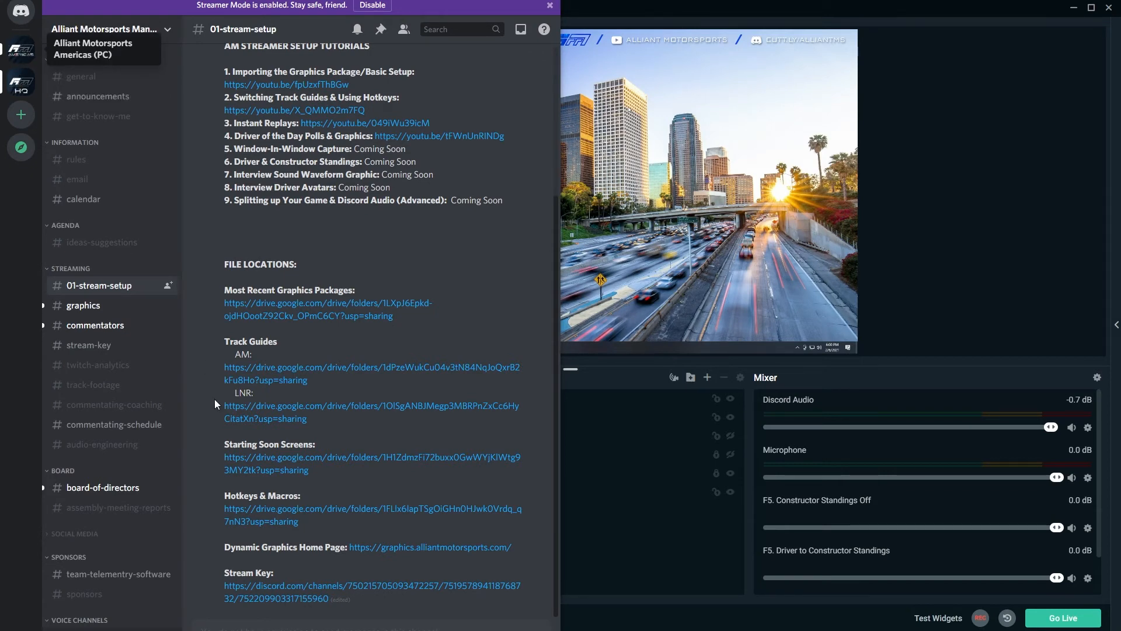
# Step: Open the commentator-setup channel of the Alliant Motorsports Americas server and review the setup tutorials and file locations
pyautogui.click(21, 51)
pyautogui.scroll(-5, 112, 382)
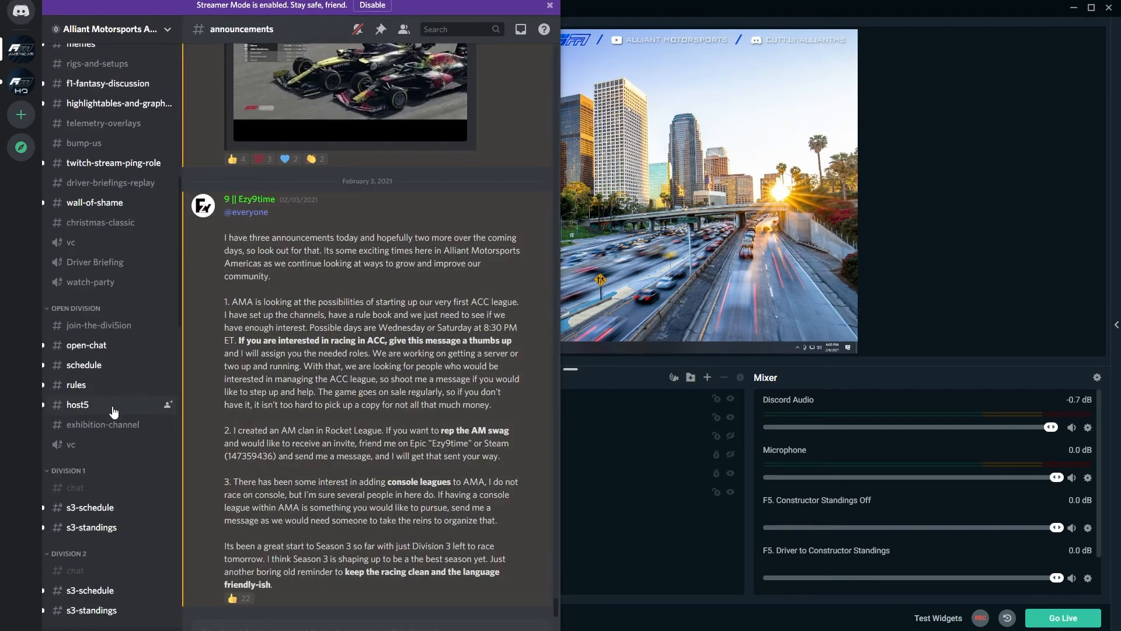
pyautogui.scroll(-5, 114, 404)
pyautogui.scroll(-5, 114, 404)
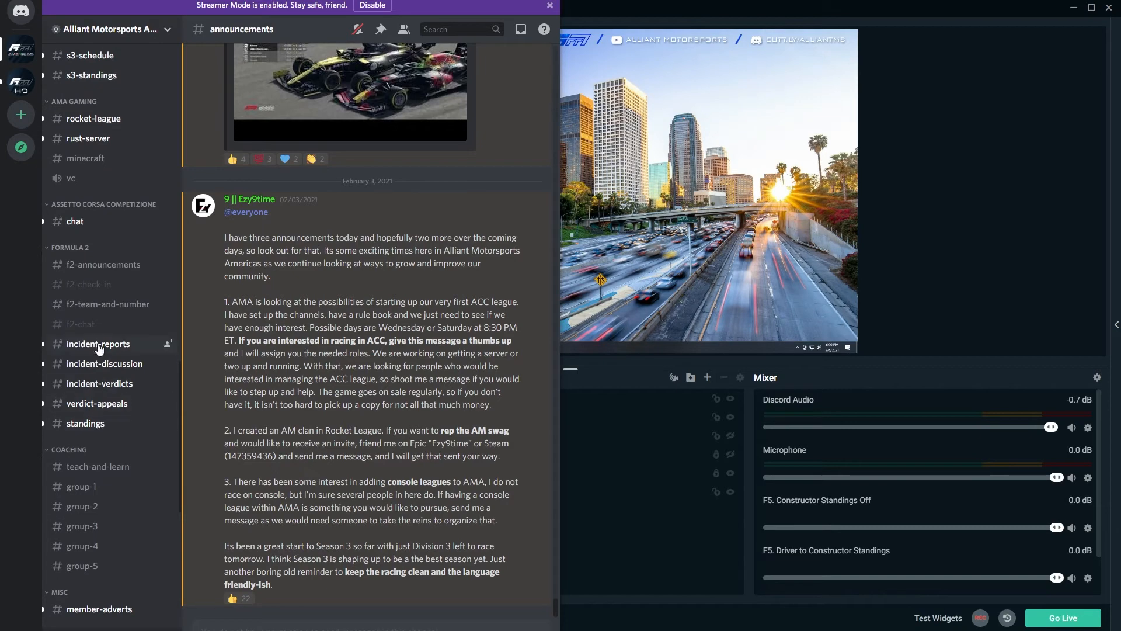
pyautogui.scroll(-4, 96, 426)
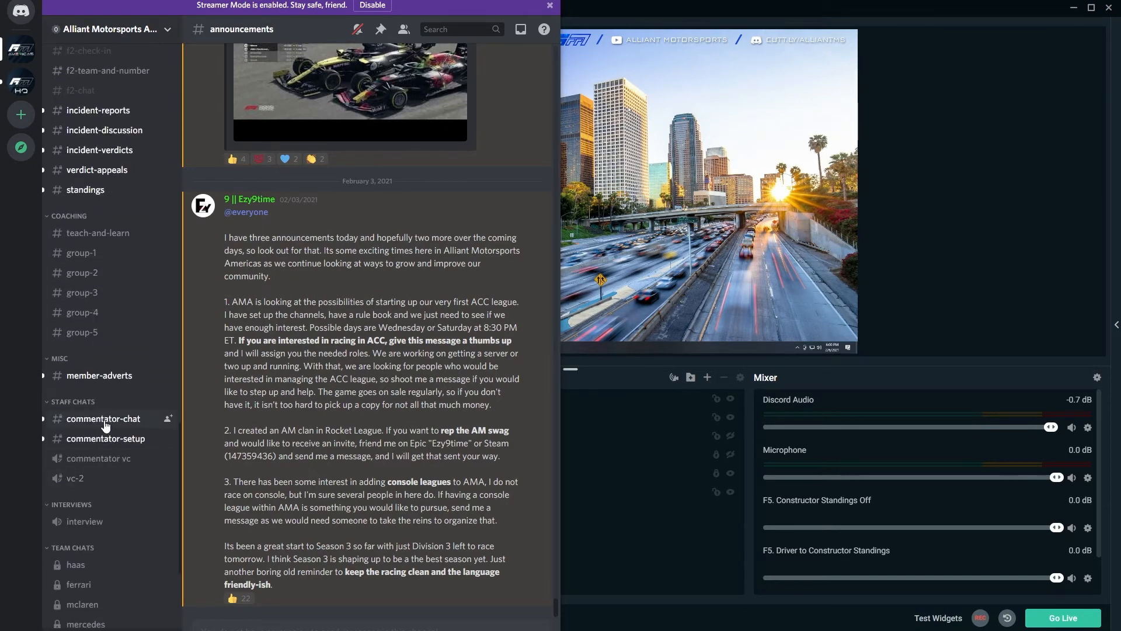
pyautogui.click(107, 442)
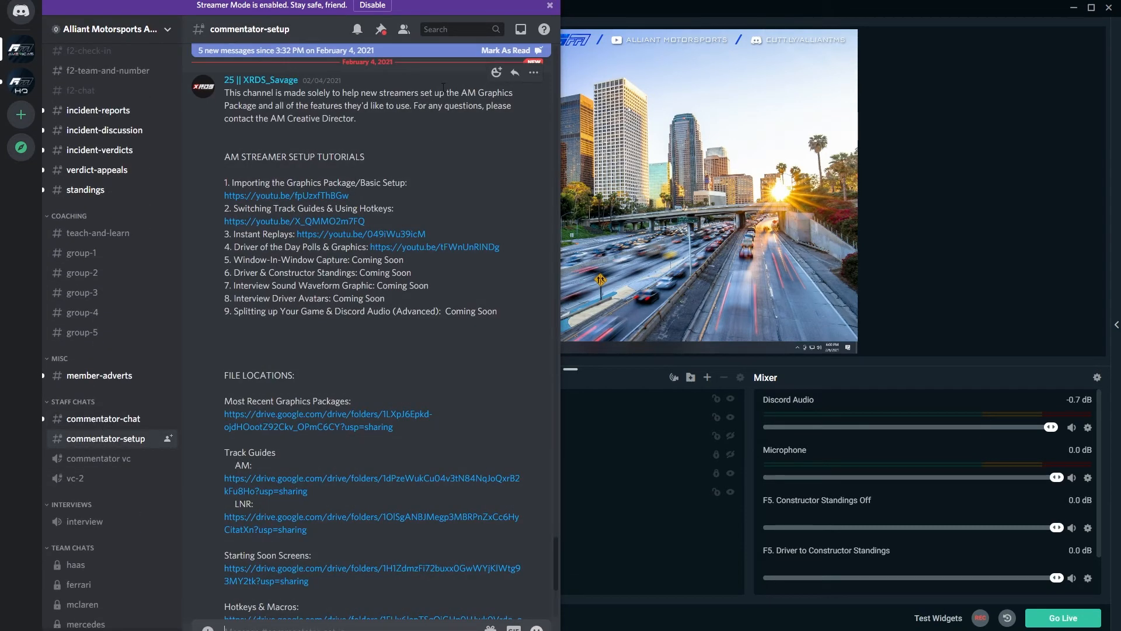
pyautogui.press('super+Up')
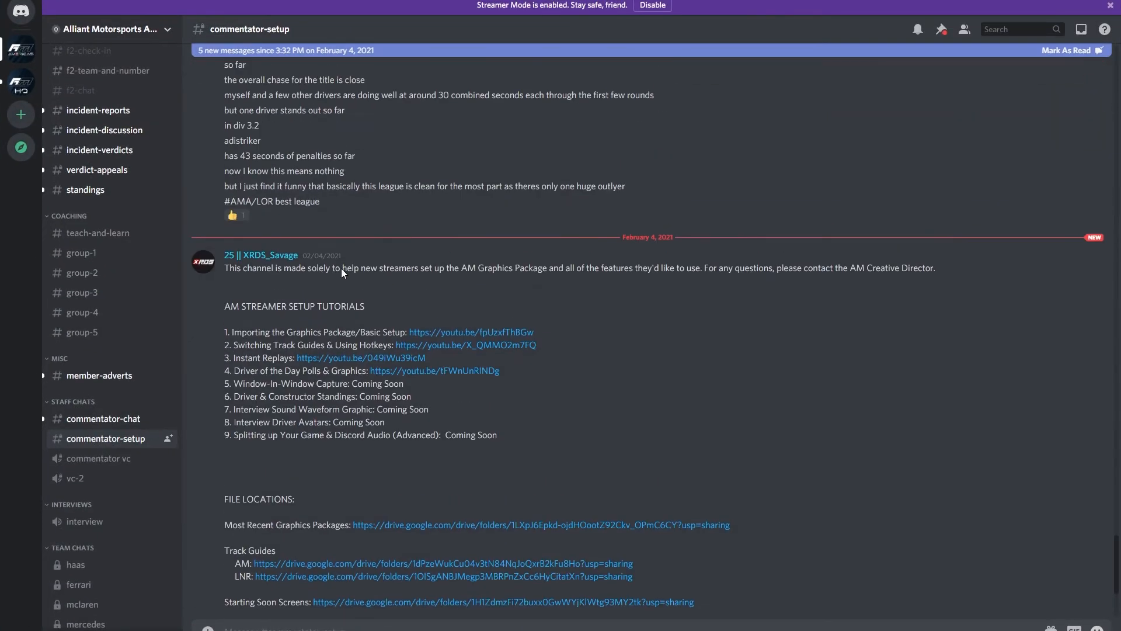
pyautogui.scroll(-3, 350, 263)
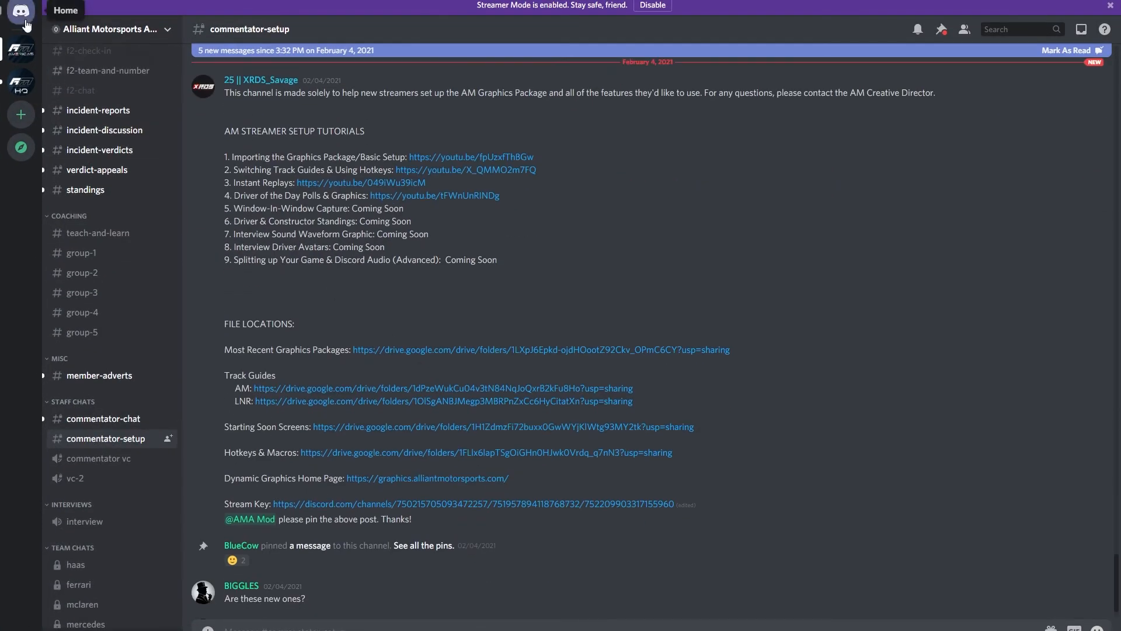
# Step: Return to the management server for the Hotkeys & Macros files, then switch to the Alliant Motorsports folder in File Explorer
pyautogui.click(21, 83)
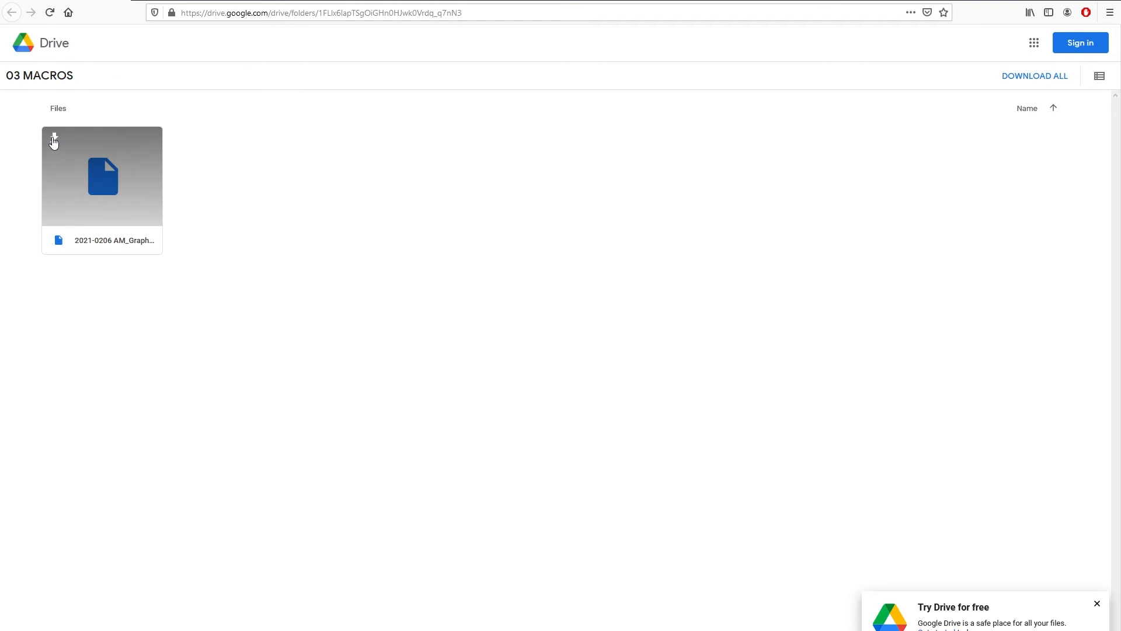
pyautogui.moveTo(301, 628)
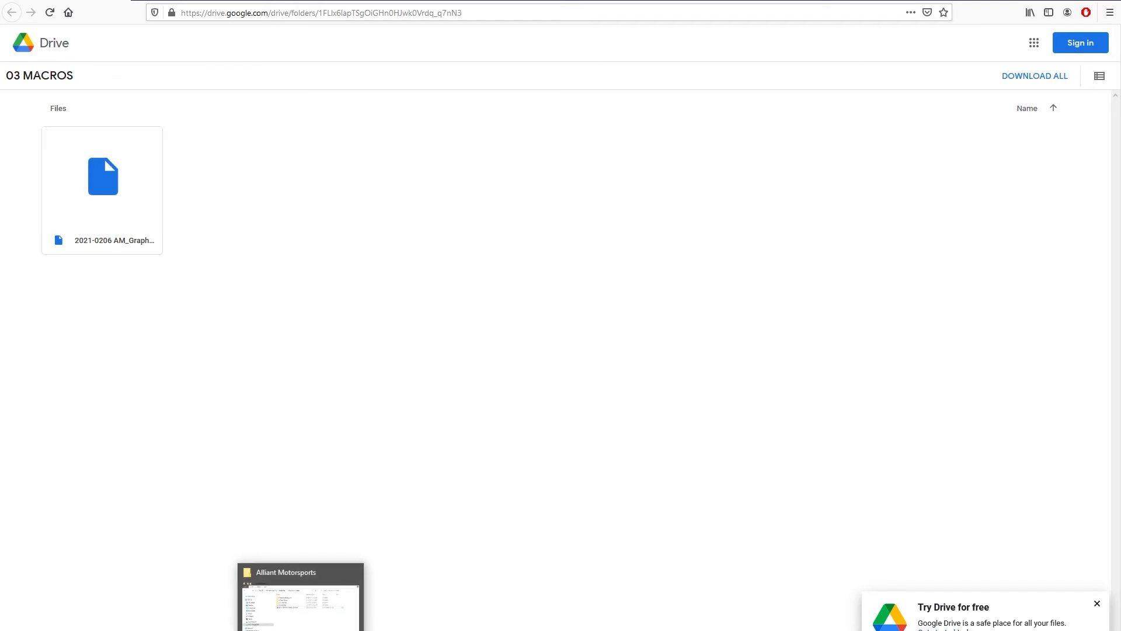
pyautogui.click(286, 601)
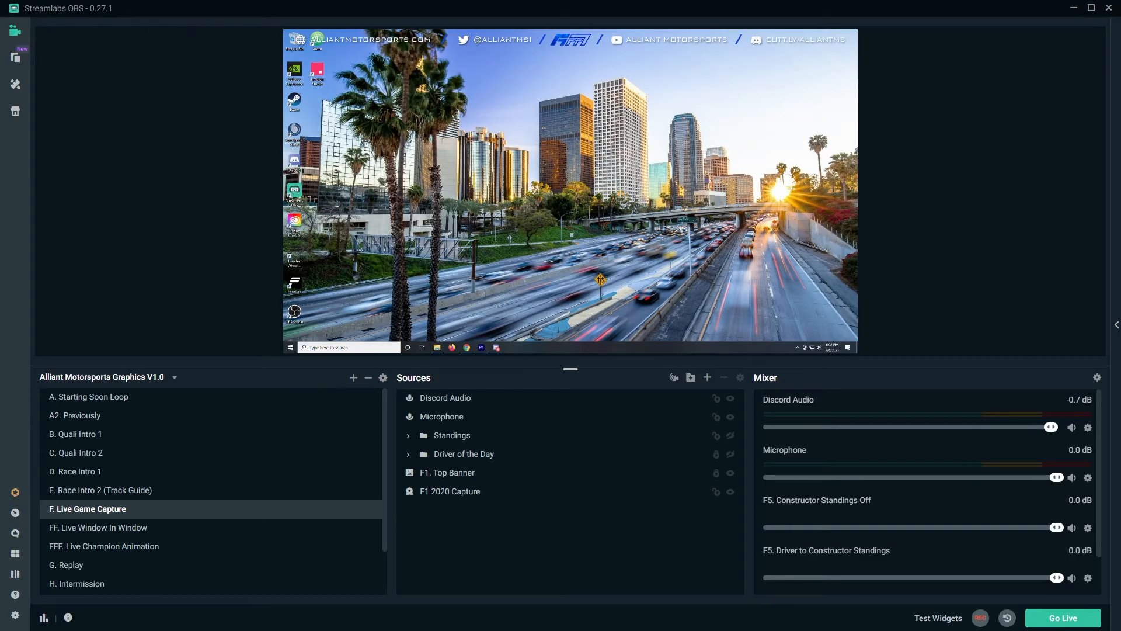
pyautogui.press('super')
pyautogui.rightClick(110, 445)
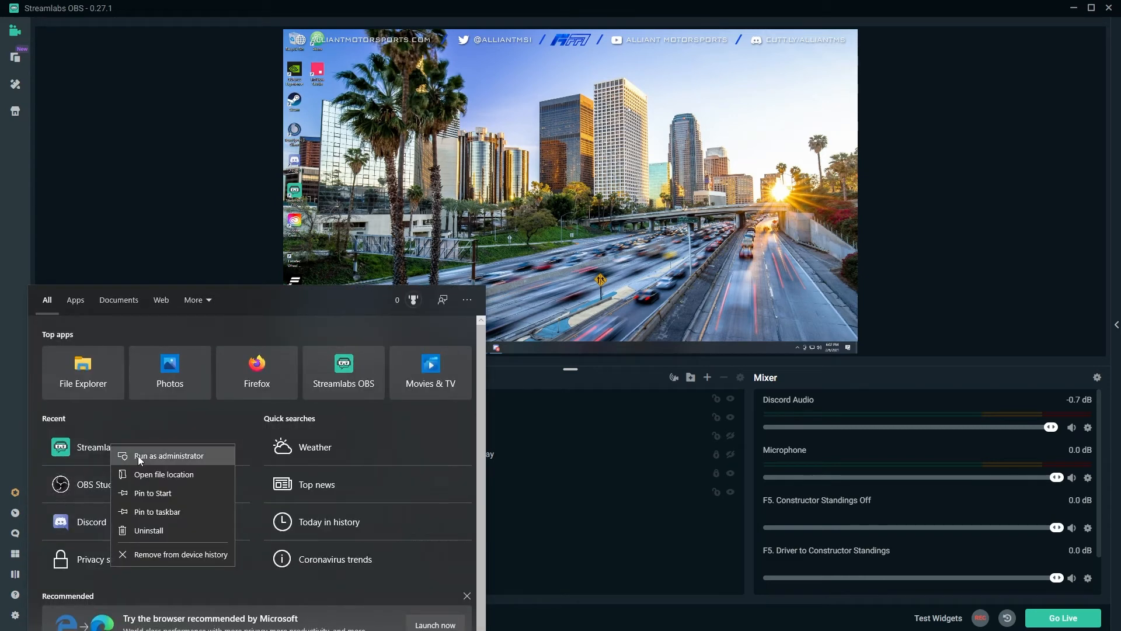
pyautogui.press('Escape')
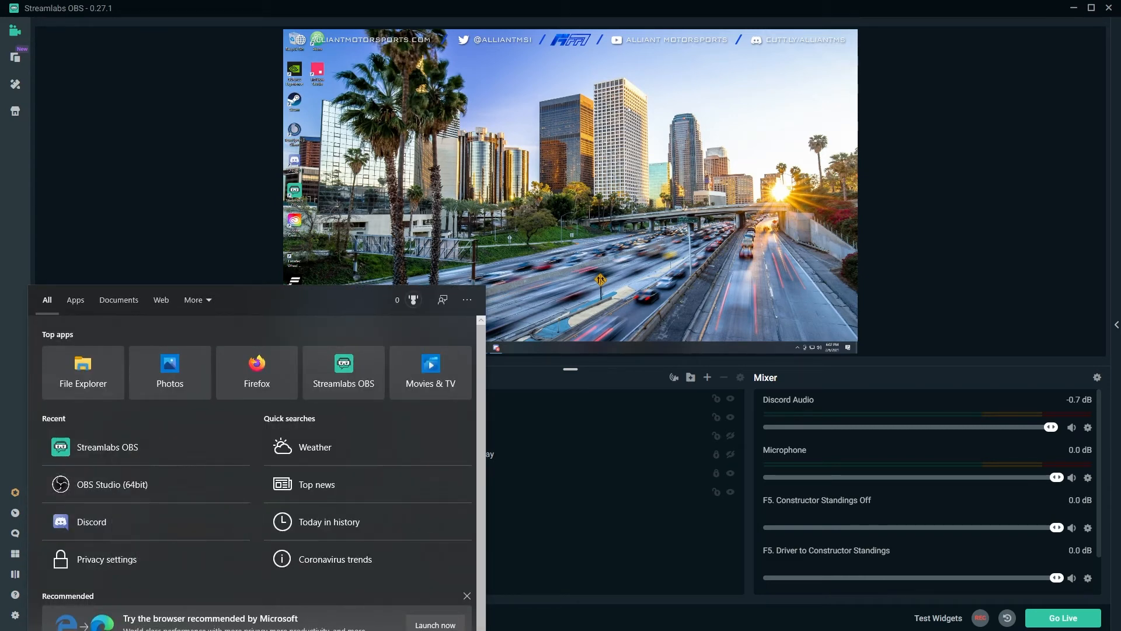
pyautogui.press('Escape')
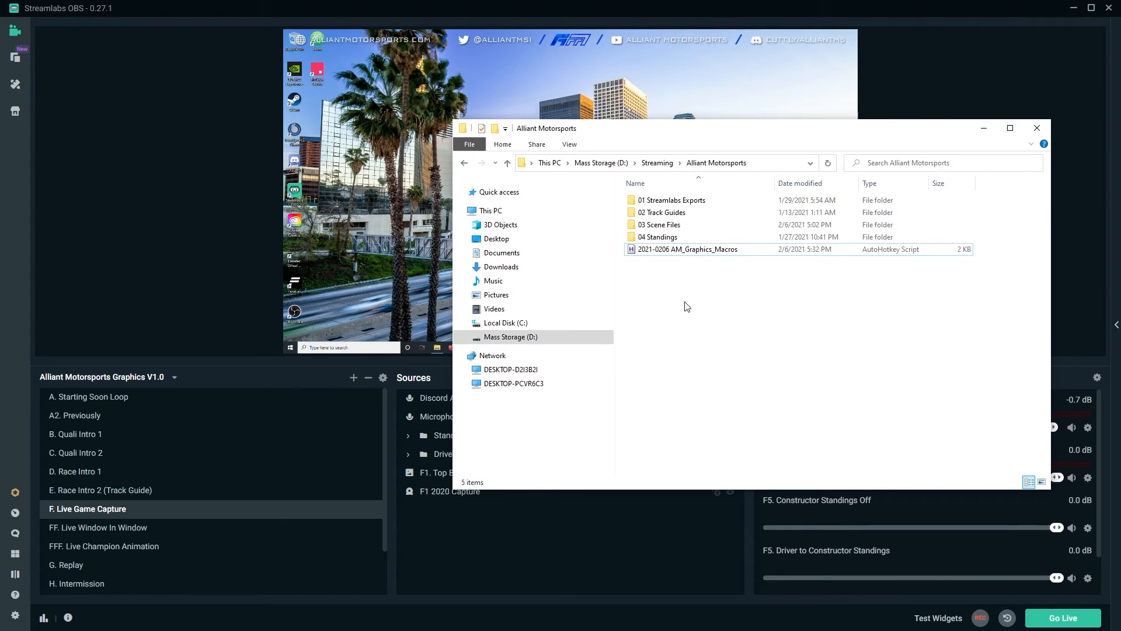
# Step: Run the 2021-0206 AM_Graphics_Macros script as administrator, then open it for editing in Notepad
pyautogui.rightClick(663, 249)
pyautogui.click(703, 297)
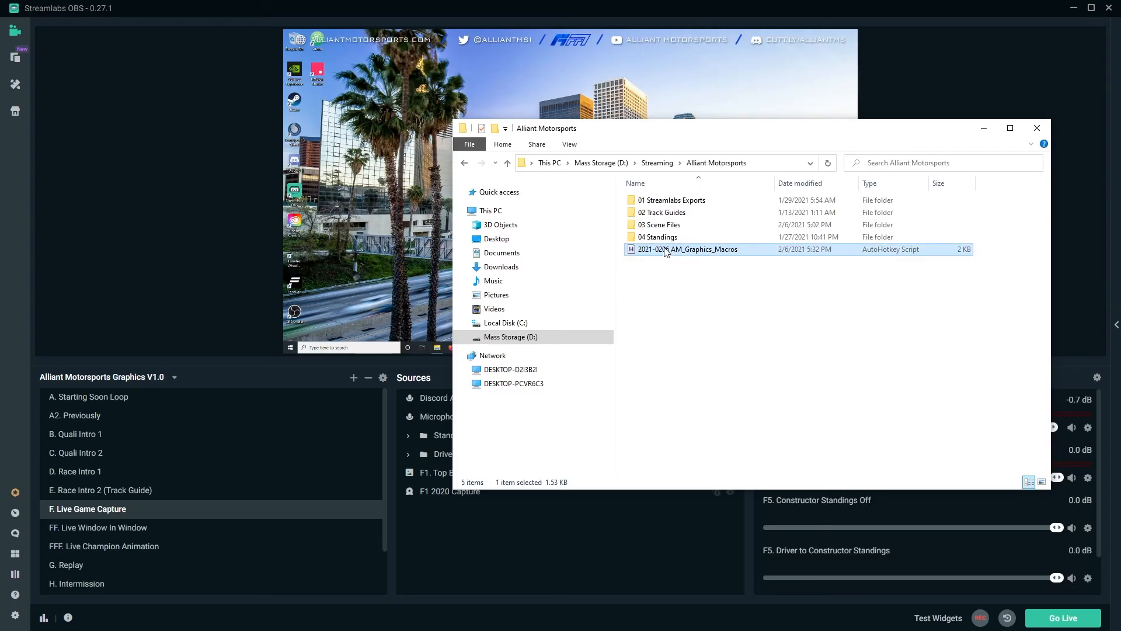
pyautogui.rightClick(663, 250)
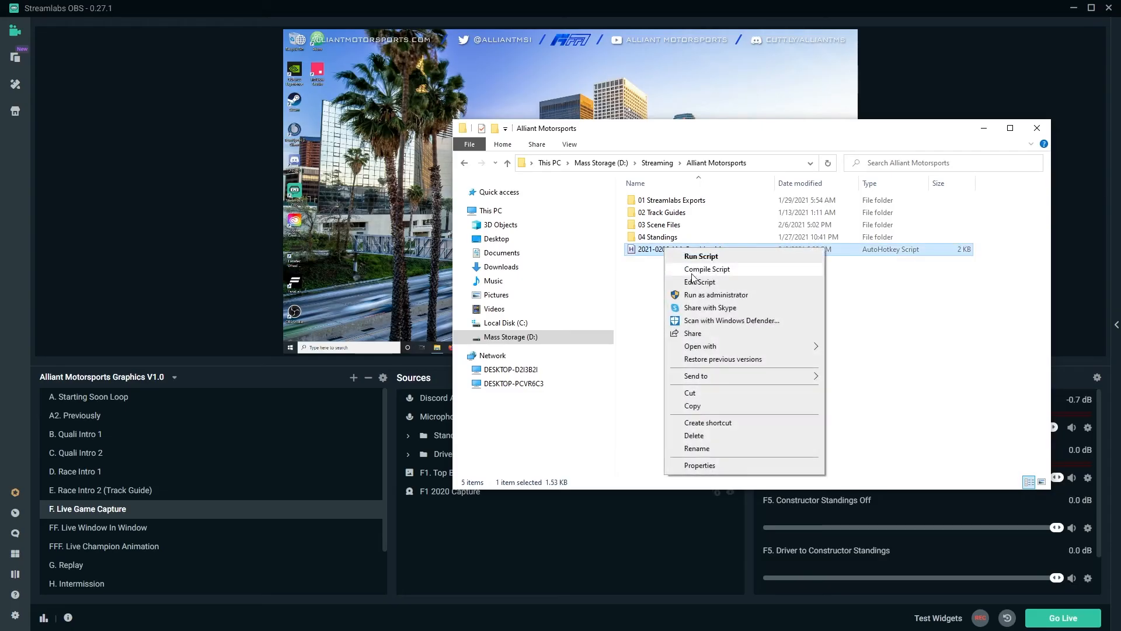
pyautogui.click(689, 279)
pyautogui.moveTo(740, 105); pyautogui.dragTo(654, 67)
# Step: Review the Driver of the Day Results section of the macro script, then locate the Standings Section
pyautogui.moveTo(507, 176); pyautogui.dragTo(485, 152)
pyautogui.click(513, 162)
pyautogui.scroll(-5, 525, 198)
pyautogui.scroll(-6, 526, 198)
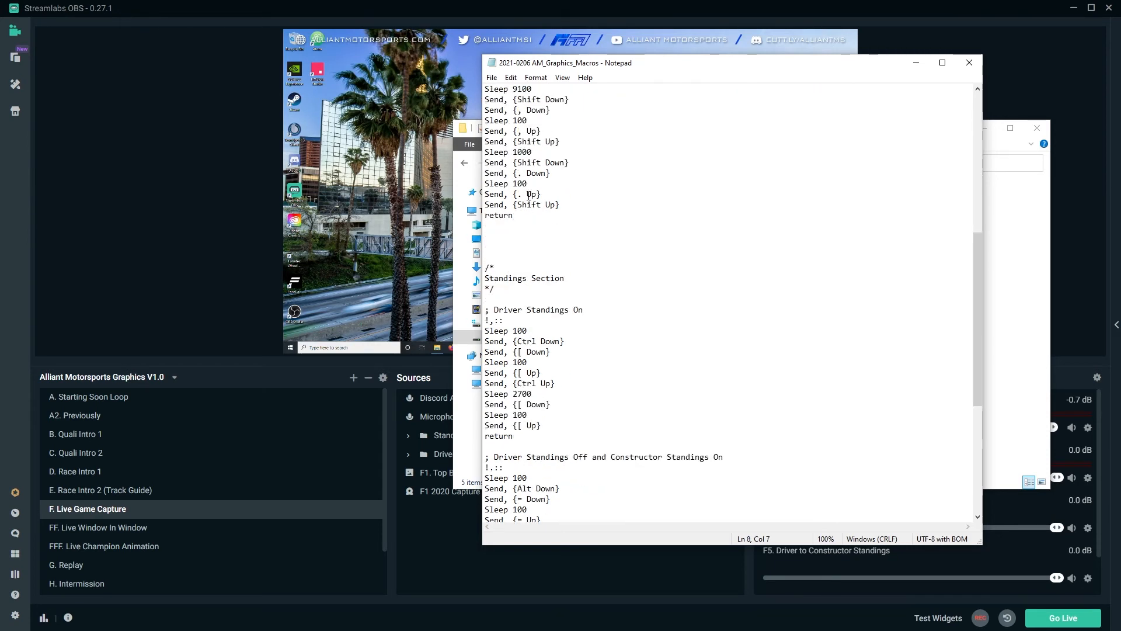
pyautogui.moveTo(504, 285); pyautogui.dragTo(485, 266)
pyautogui.click(531, 278)
pyautogui.scroll(-5, 504, 174)
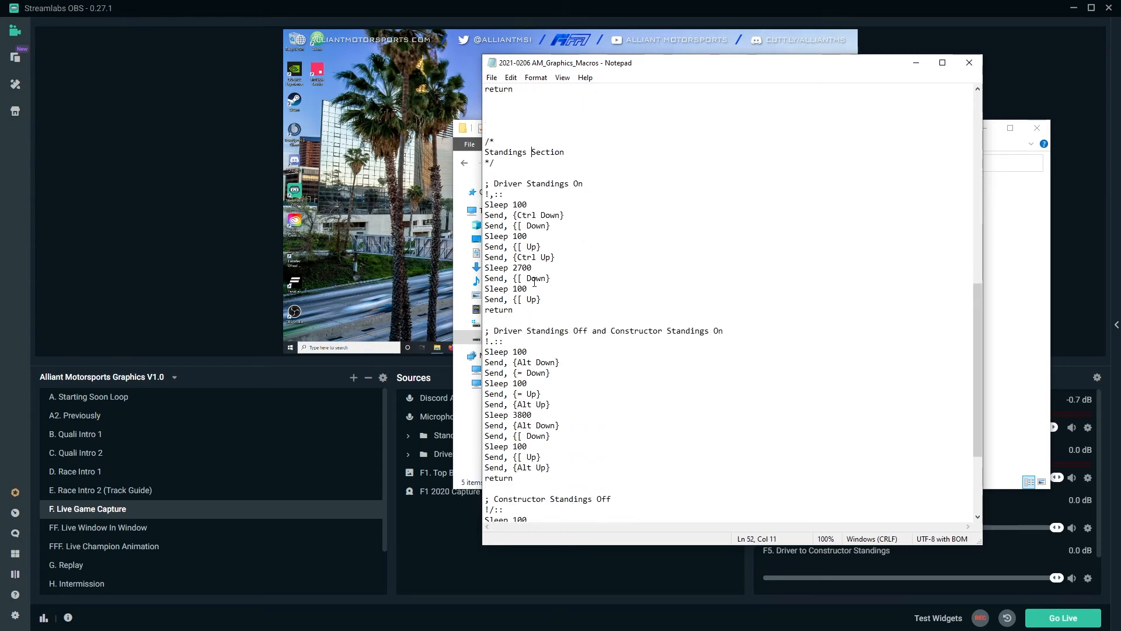
# Step: Review the Driver Standings On, Driver Standings Off and Constructor Standings On, and Constructor Standings Off macro headings
pyautogui.moveTo(508, 151); pyautogui.dragTo(584, 152)
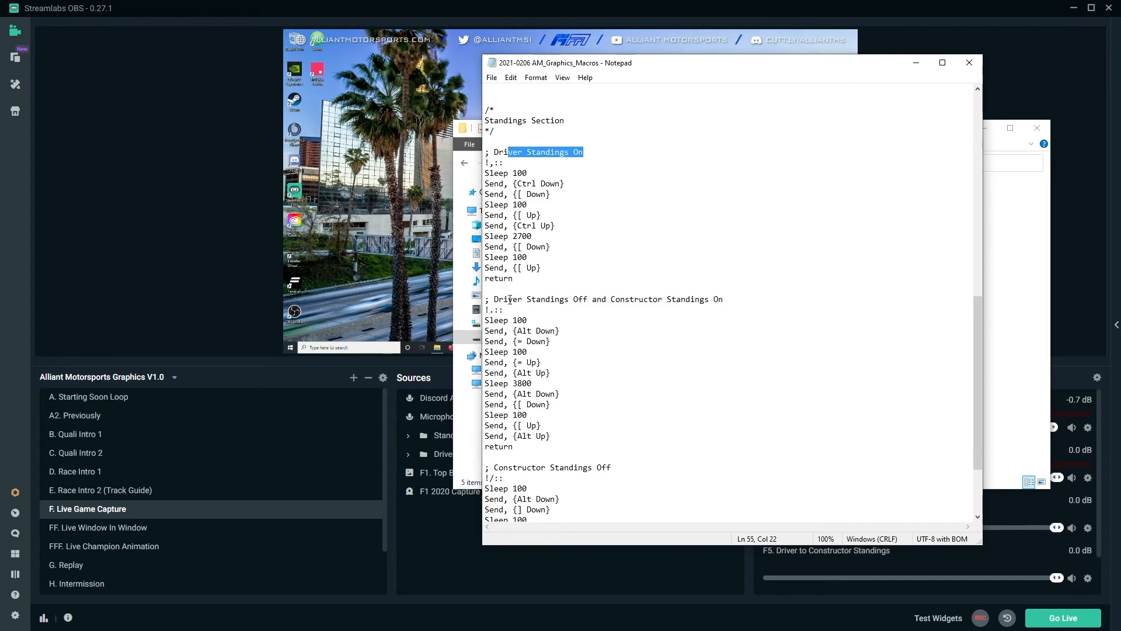
pyautogui.moveTo(508, 299); pyautogui.dragTo(729, 314)
pyautogui.click(691, 299)
pyautogui.scroll(-3, 517, 415)
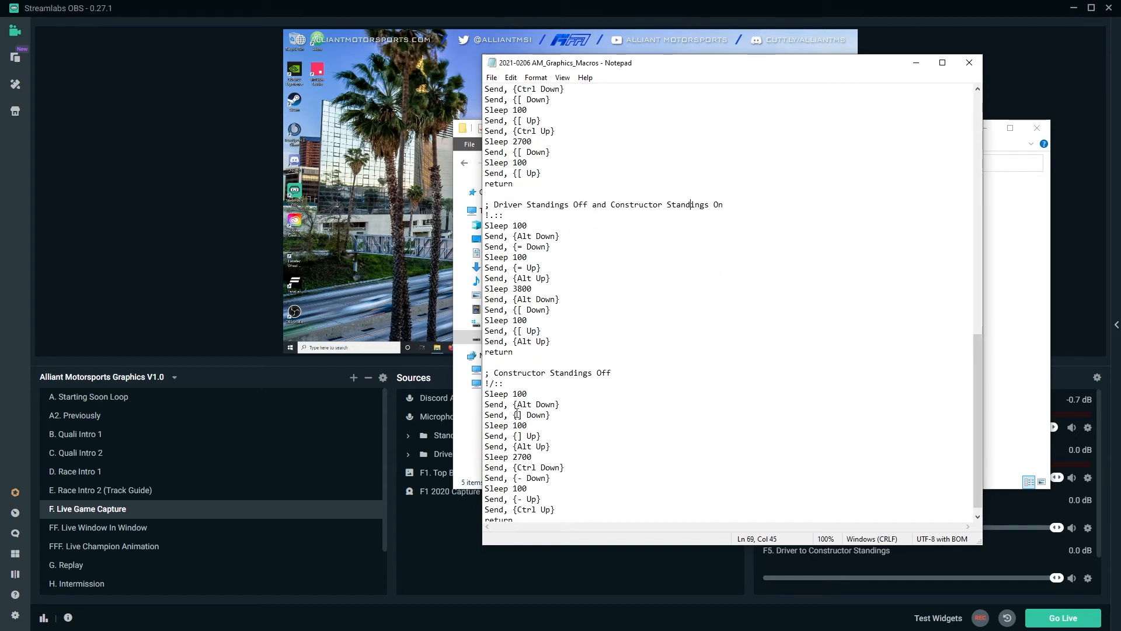
pyautogui.moveTo(513, 375); pyautogui.dragTo(610, 374)
pyautogui.click(612, 374)
# Step: Examine the trigger hotkeys of the Driver Standings On and Constructor Standings Off macros
pyautogui.scroll(3, 613, 373)
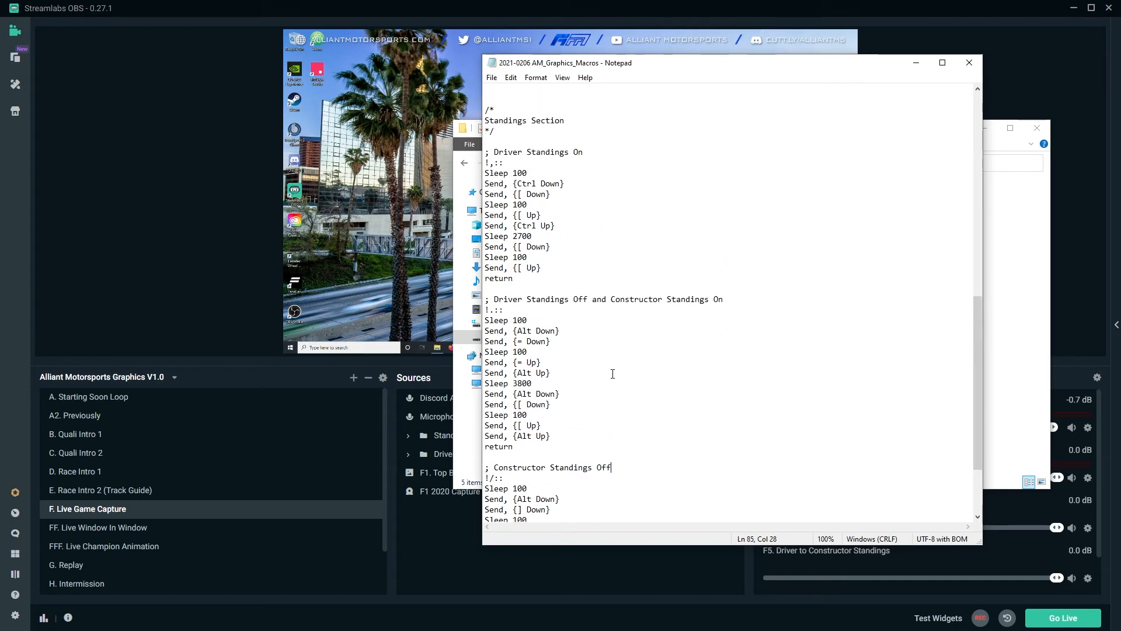
pyautogui.scroll(1, 516, 146)
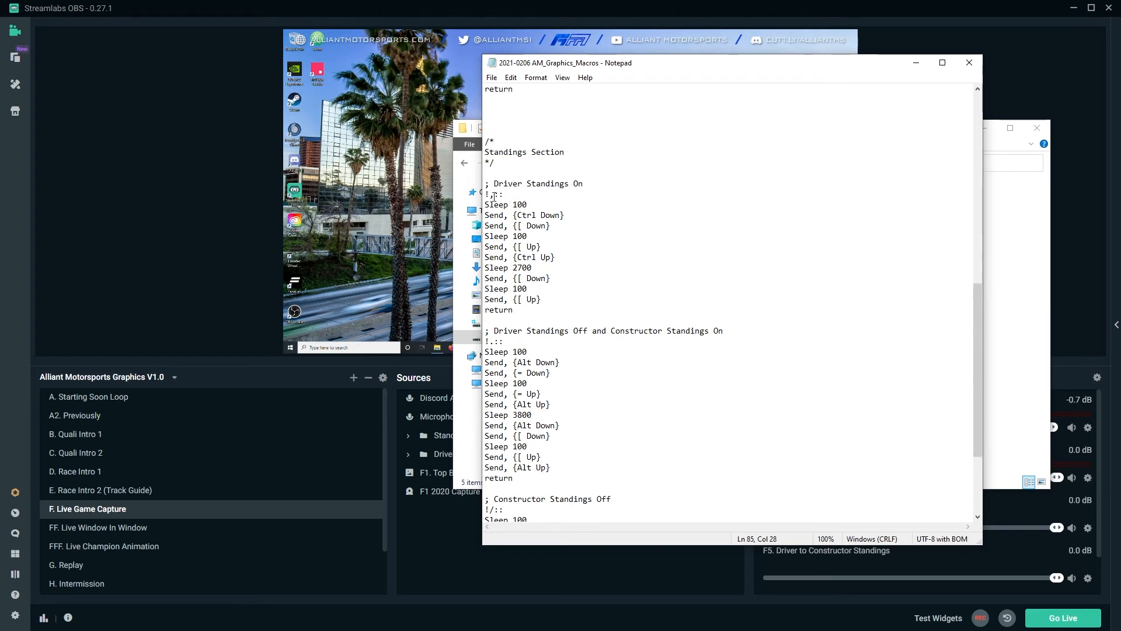
pyautogui.click(489, 195)
pyautogui.scroll(-1, 489, 195)
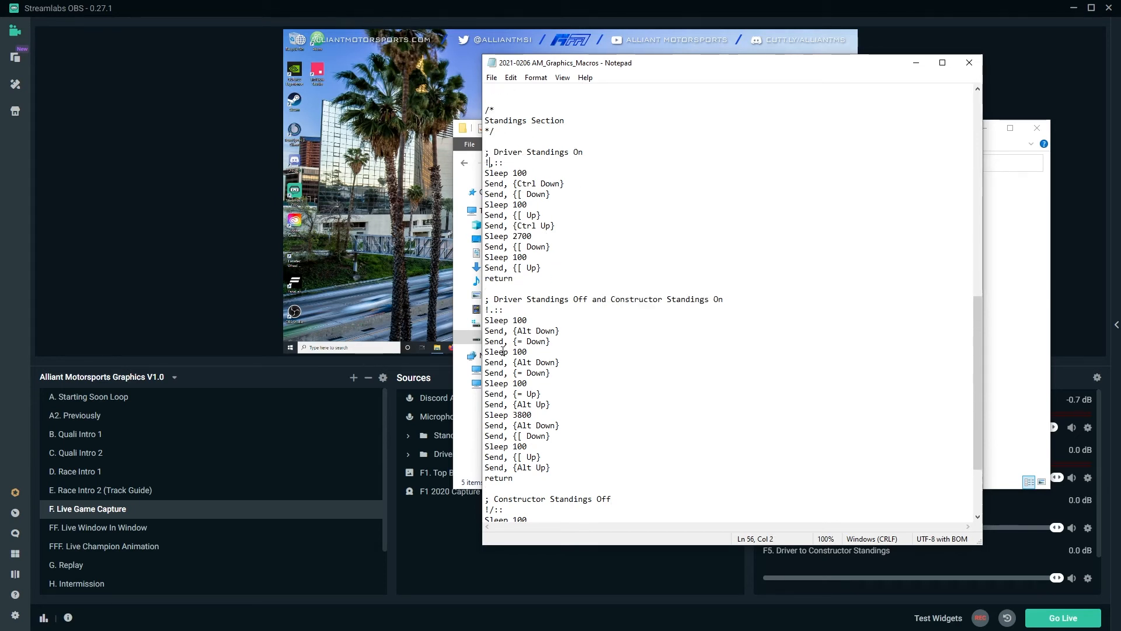
pyautogui.scroll(-2, 488, 314)
pyautogui.moveTo(495, 415); pyautogui.dragTo(491, 416)
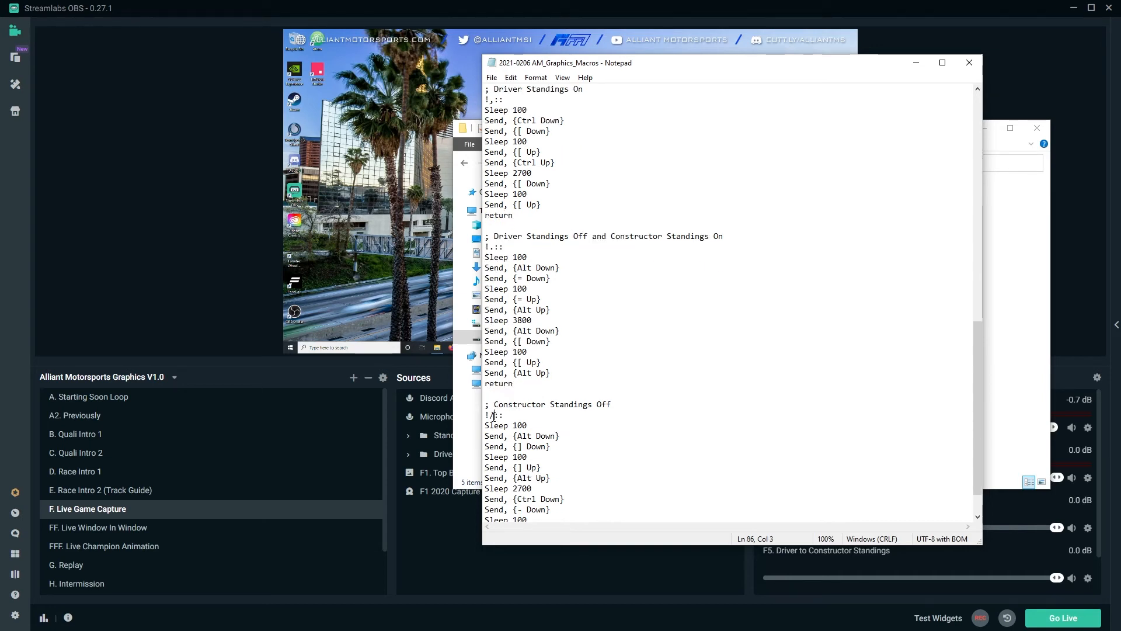
pyautogui.click(503, 415)
# Step: In the Streamlabs OBS hotkey settings, review the show and hide hotkeys of the F. Live Game Capture standings sources, then close the settings
pyautogui.click(15, 615)
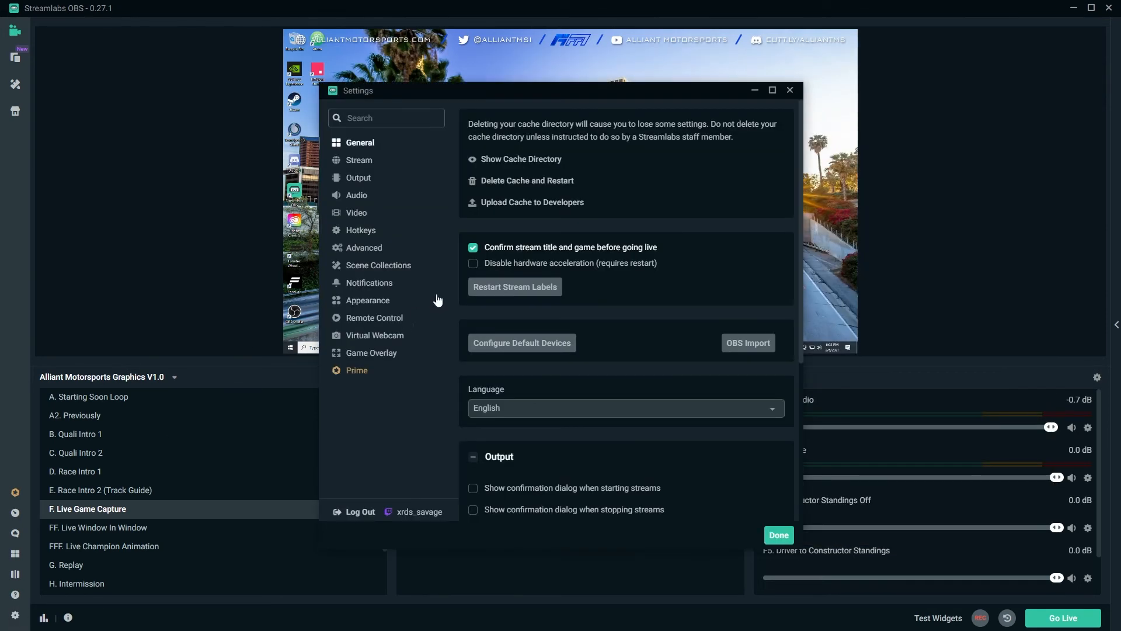
pyautogui.click(355, 231)
pyautogui.scroll(-6, 561, 276)
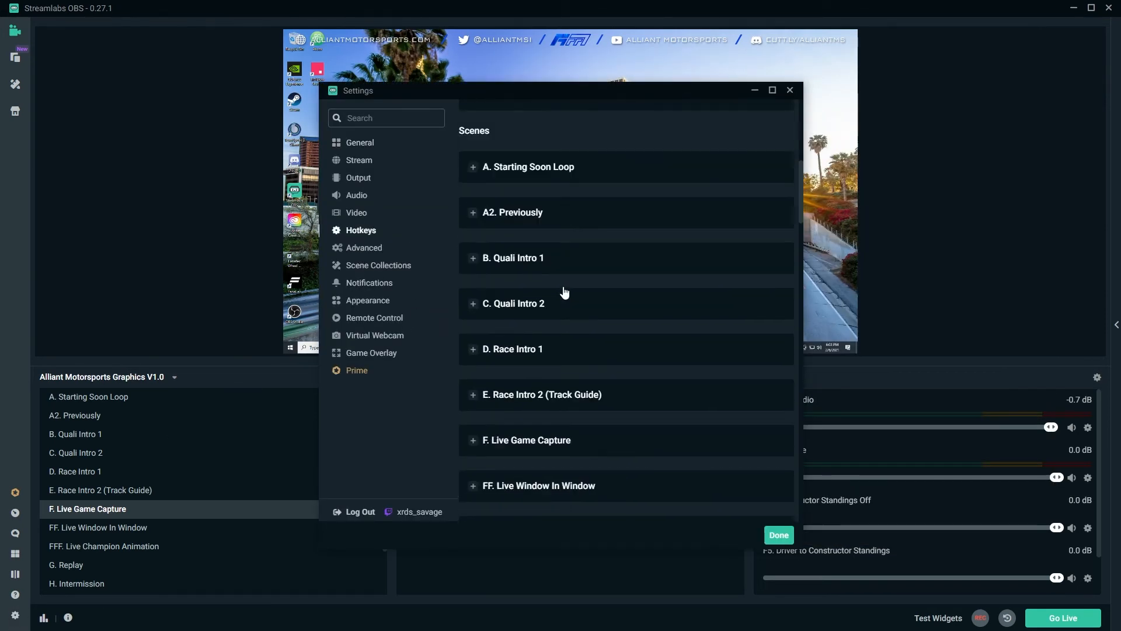
pyautogui.scroll(-1, 564, 292)
pyautogui.click(533, 379)
pyautogui.scroll(-5, 629, 356)
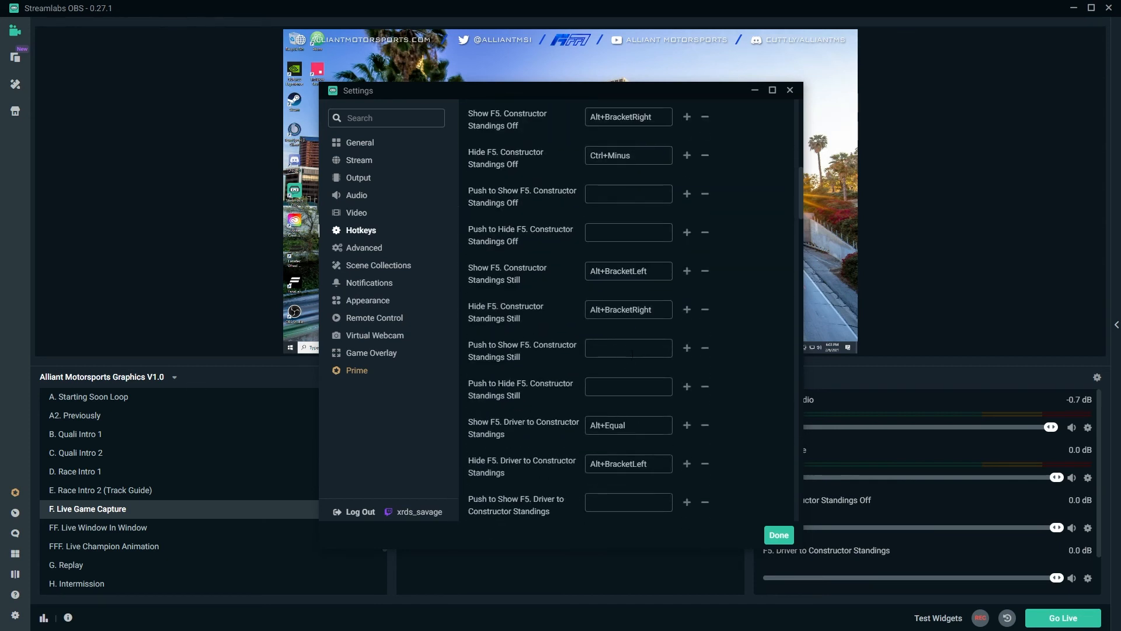
pyautogui.scroll(-10, 612, 362)
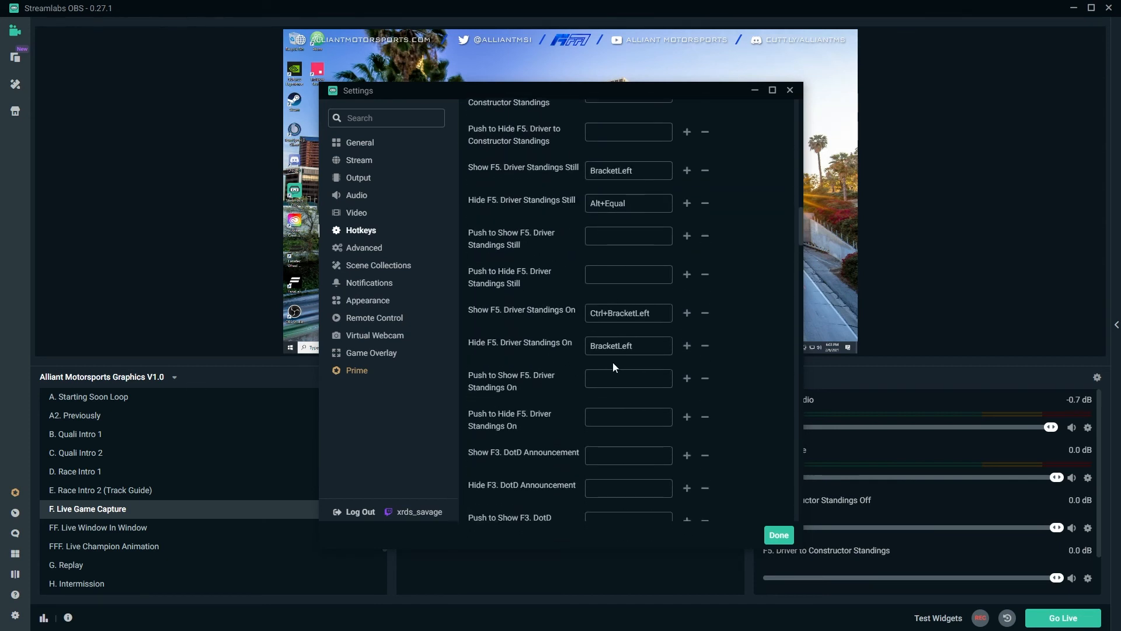
pyautogui.scroll(-4, 629, 365)
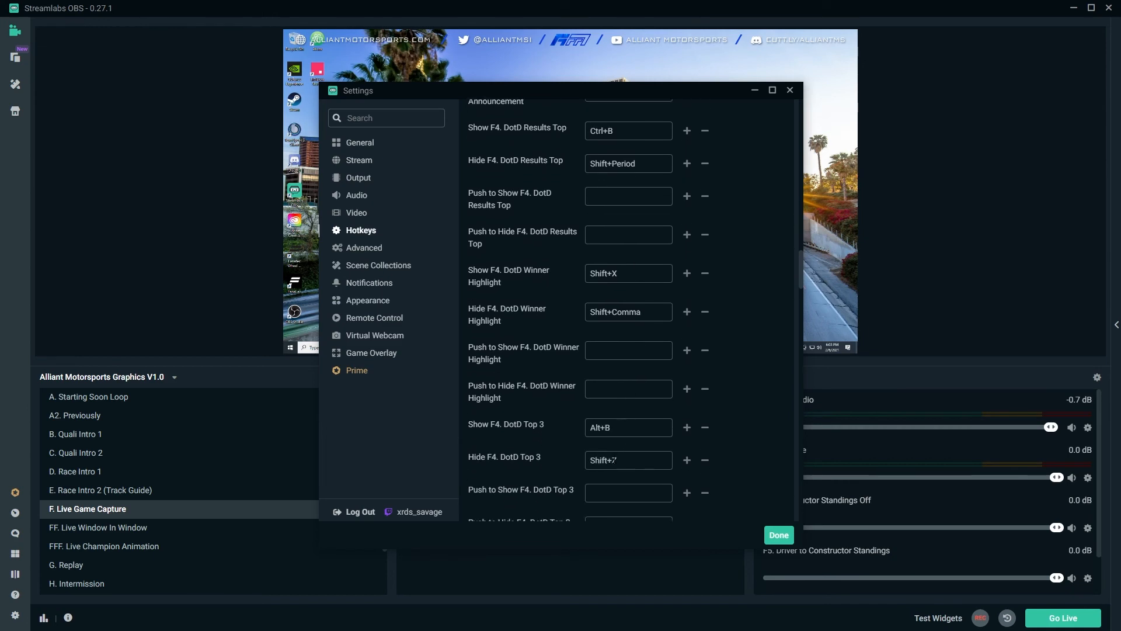
pyautogui.scroll(5, 631, 370)
pyautogui.click(779, 535)
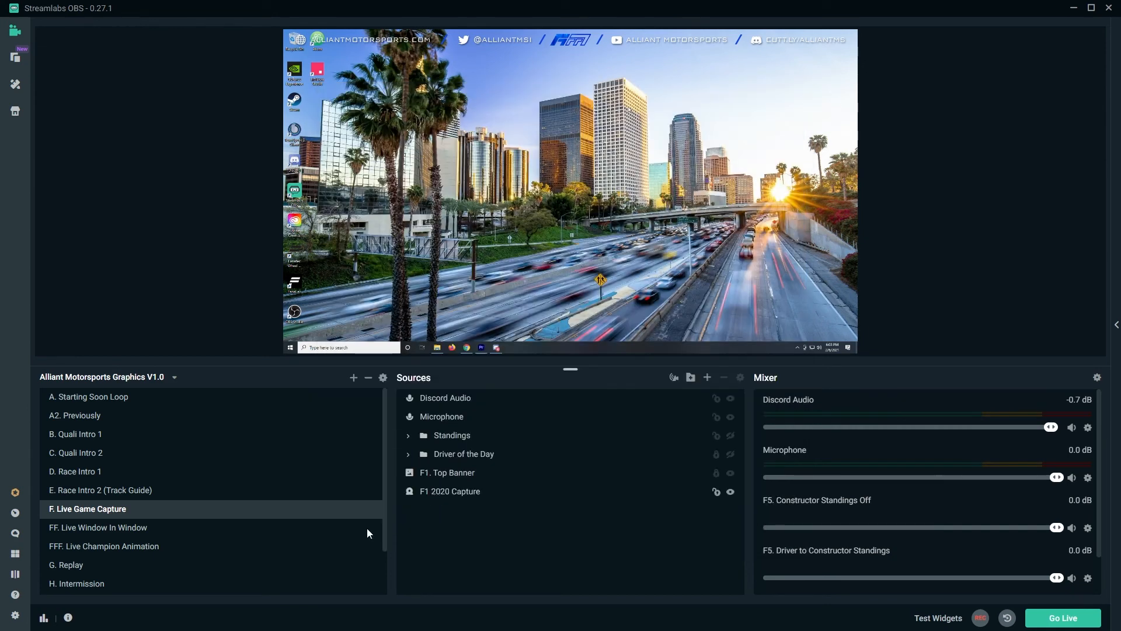
# Step: Return to the macro script, examine the trigger hotkeys of the standings and Driver of the Day macros, then close Notepad
pyautogui.hotkey('alt', 'Tab')
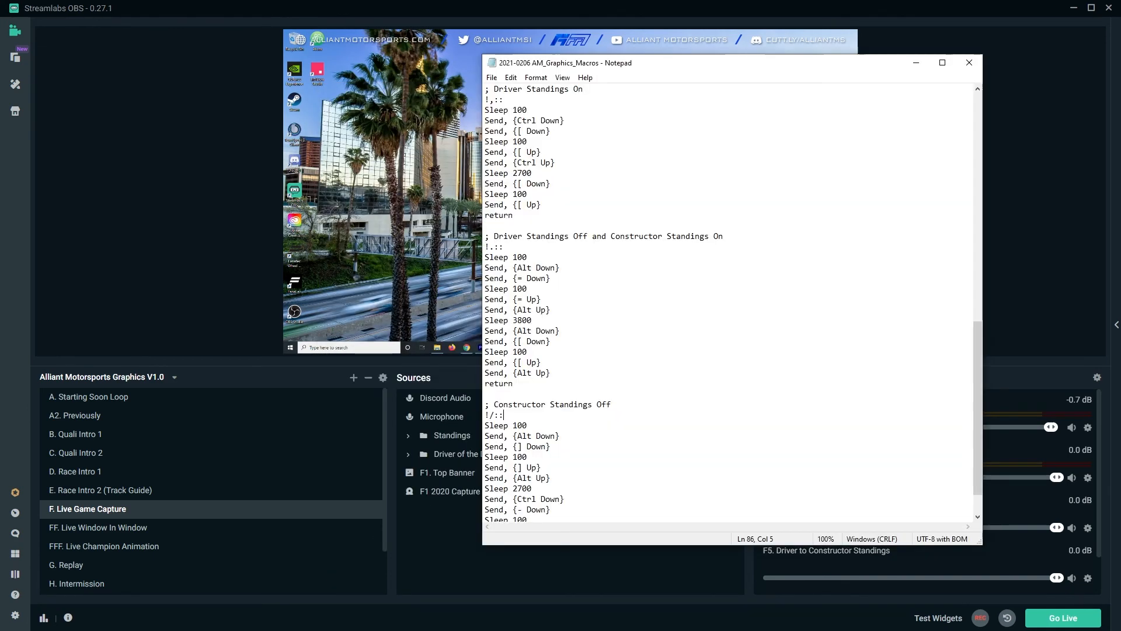
pyautogui.click(494, 245)
pyautogui.hotkey('shift', 'Home')
pyautogui.scroll(18, 490, 246)
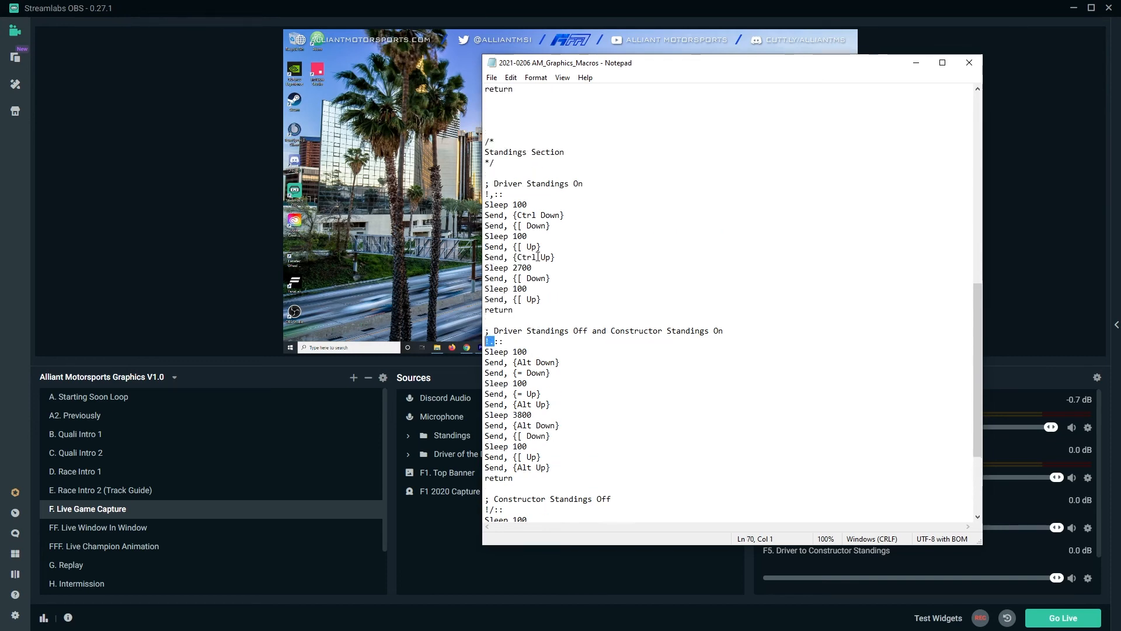
pyautogui.click(496, 194)
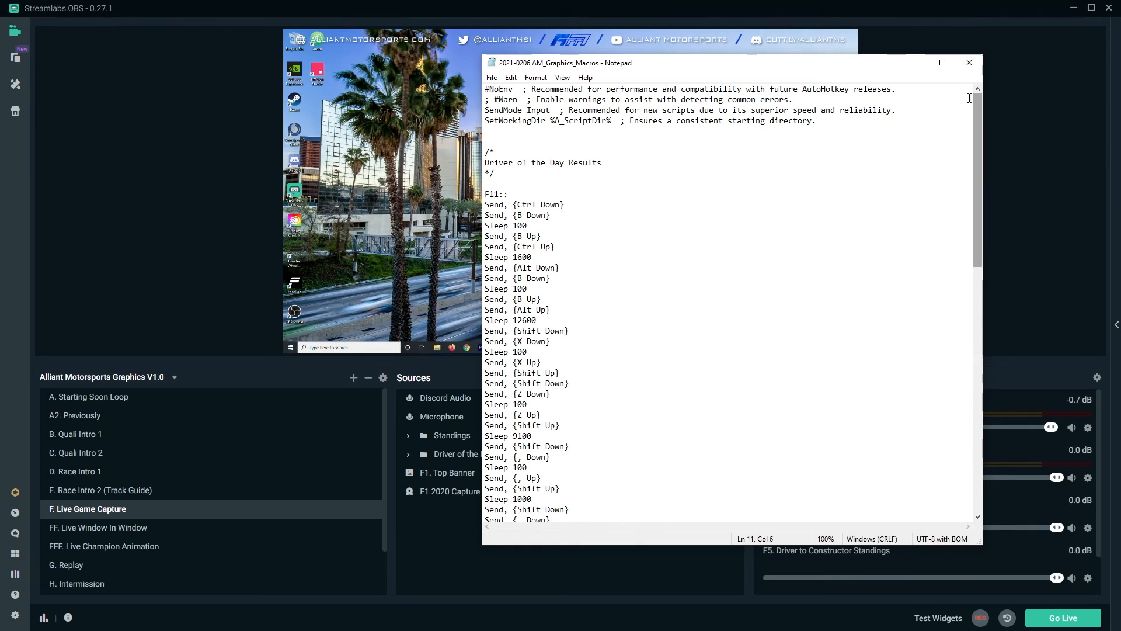
pyautogui.click(969, 63)
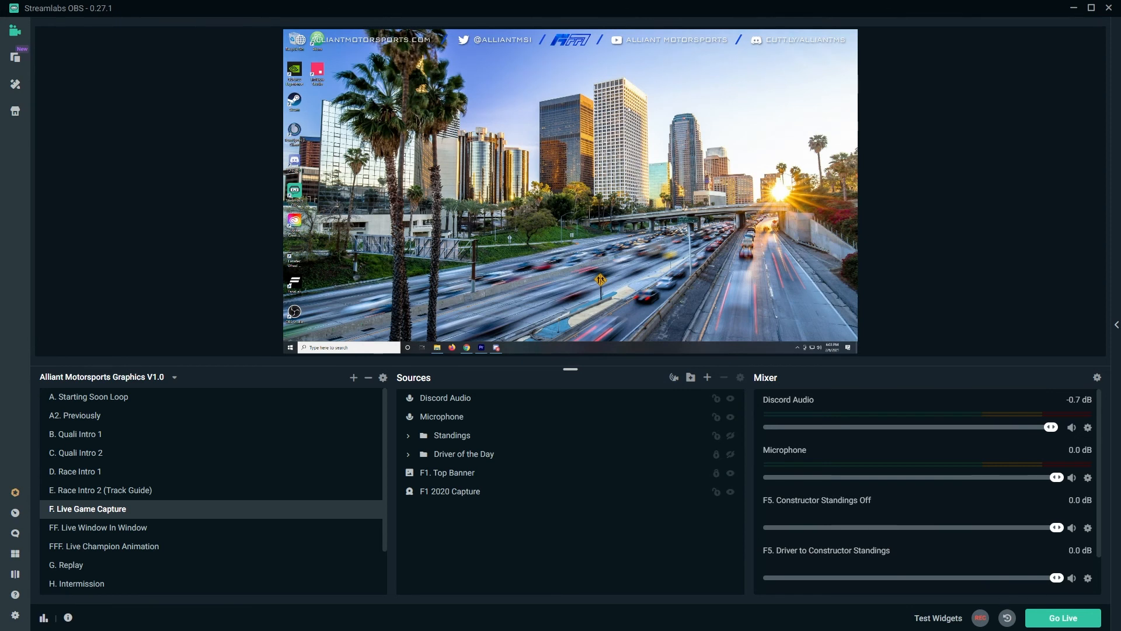
# Step: Check the system tray for the AM_Graphics_Macros.ahk script, then test its standings macros by showing the standings graphics through Constructor Standings and hiding them
pyautogui.click(990, 630)
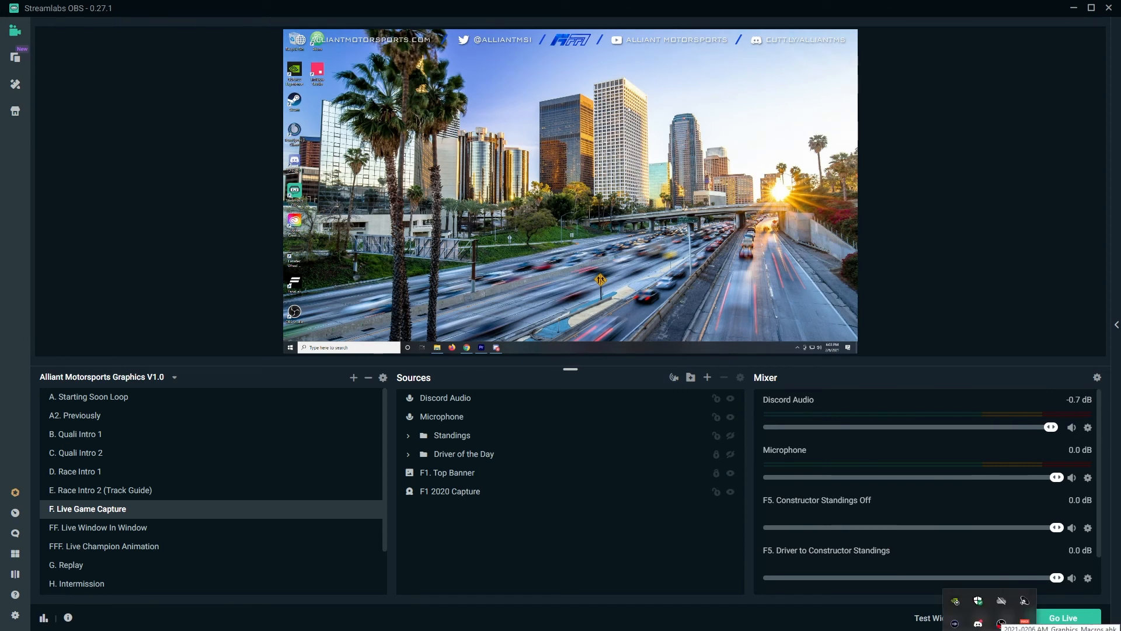
pyautogui.click(1001, 623)
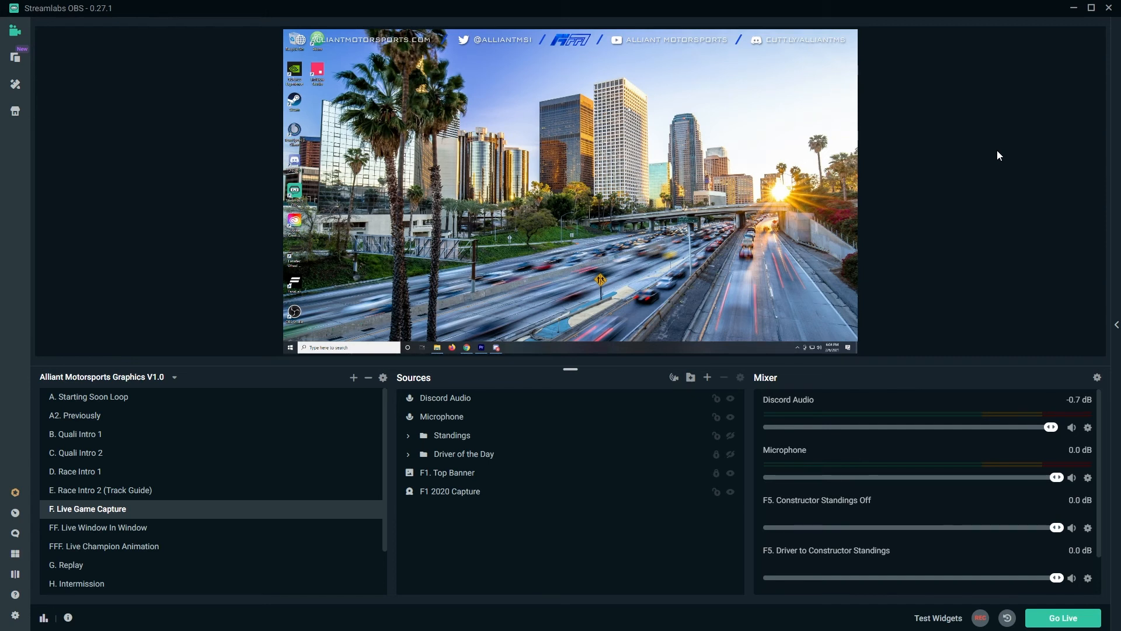
pyautogui.press('F5')
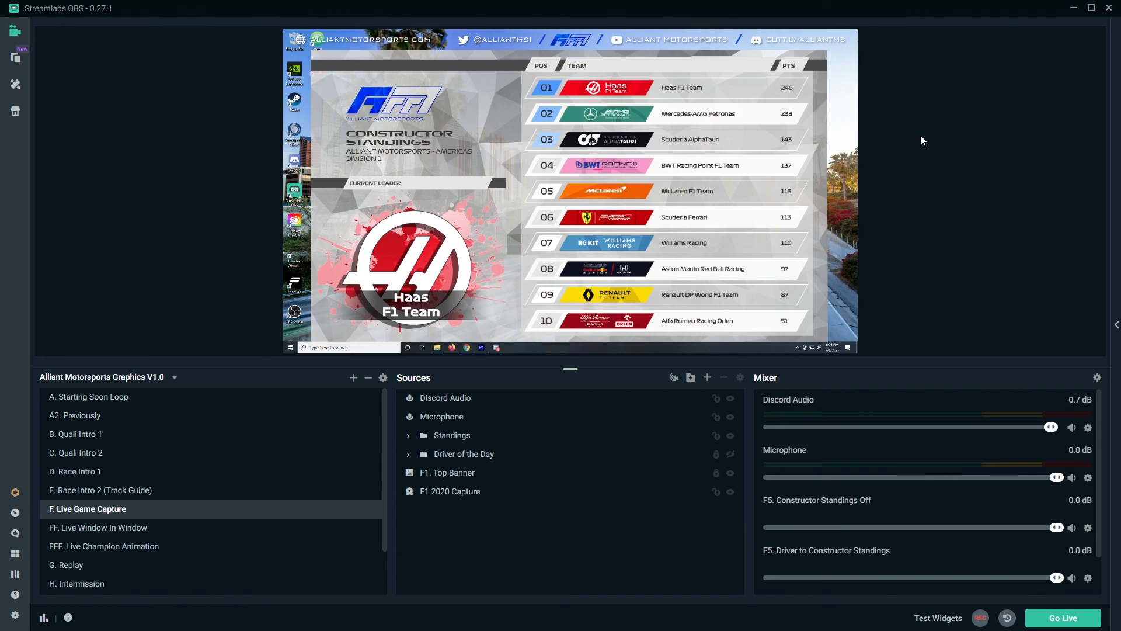
pyautogui.press('F5')
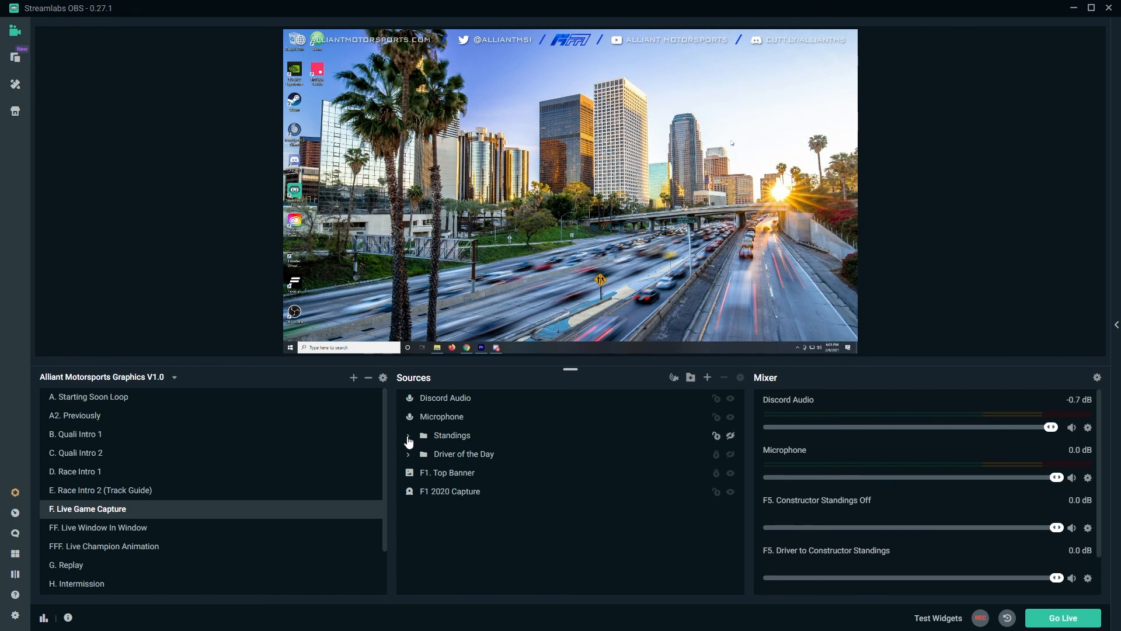
# Step: Expand the Standings source folder to review its F5 driver and constructor standings sources, then collapse it and clear the selection
pyautogui.click(407, 437)
pyautogui.click(459, 458)
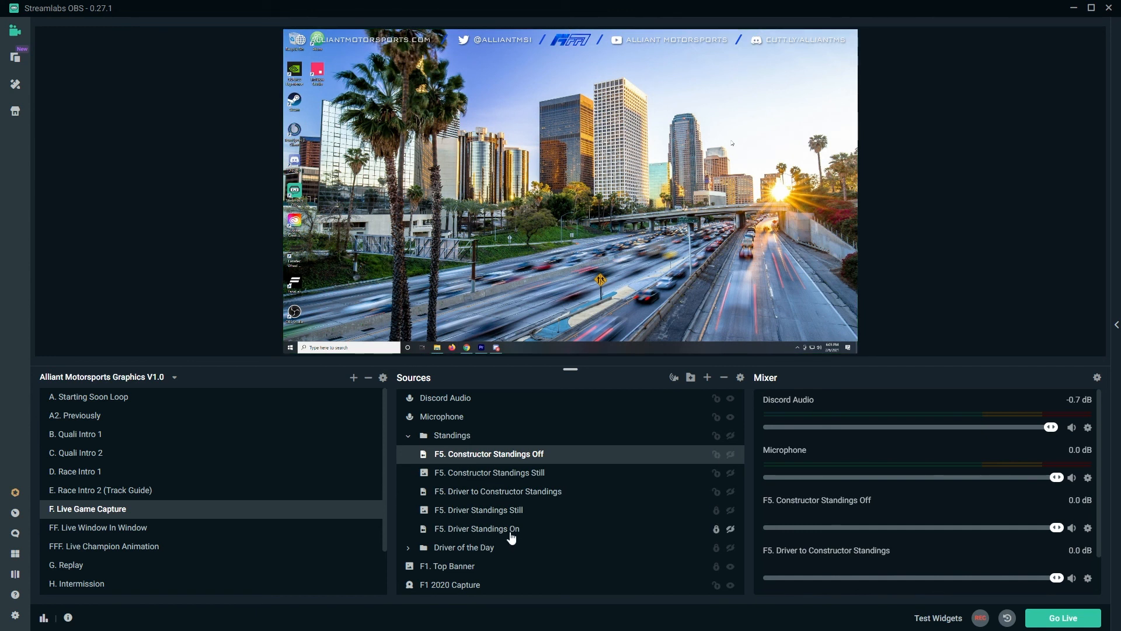
pyautogui.click(408, 435)
pyautogui.click(937, 149)
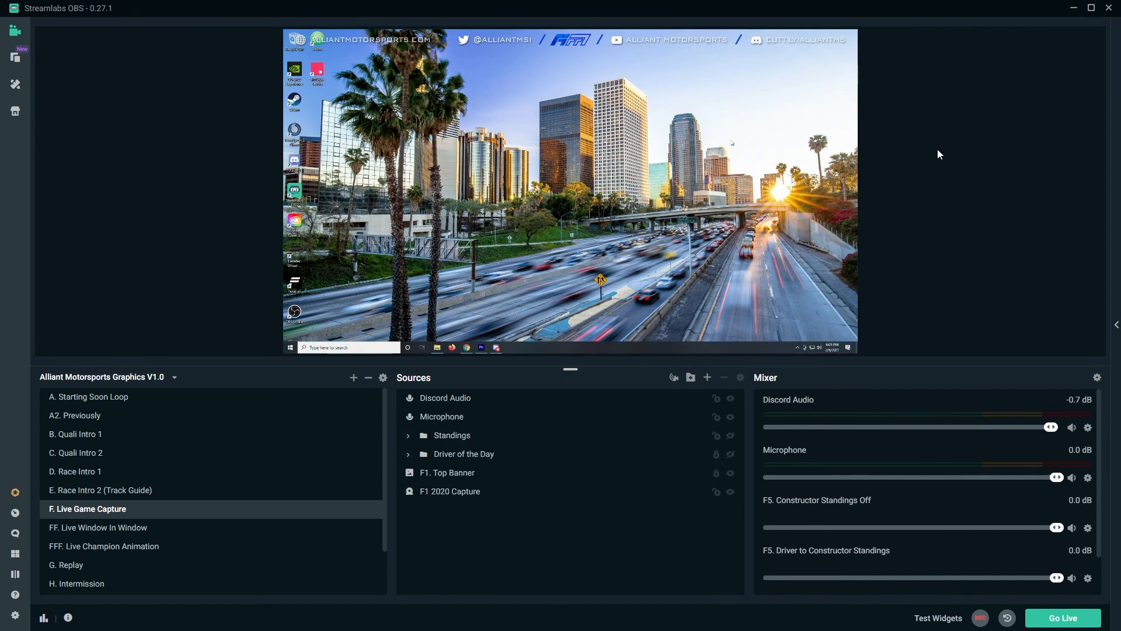